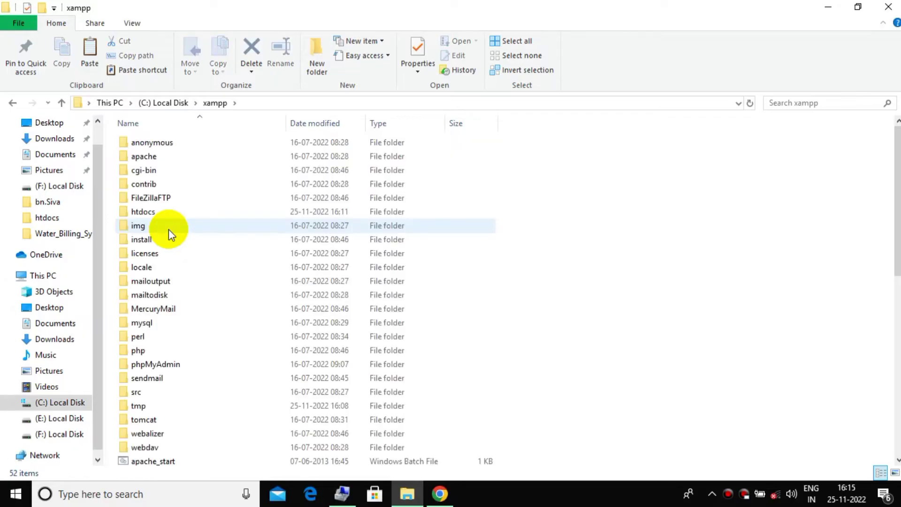
# Paste the Login and Register archive into C:\xampp\htdocs and select it
pyautogui.doubleClick(165, 209)
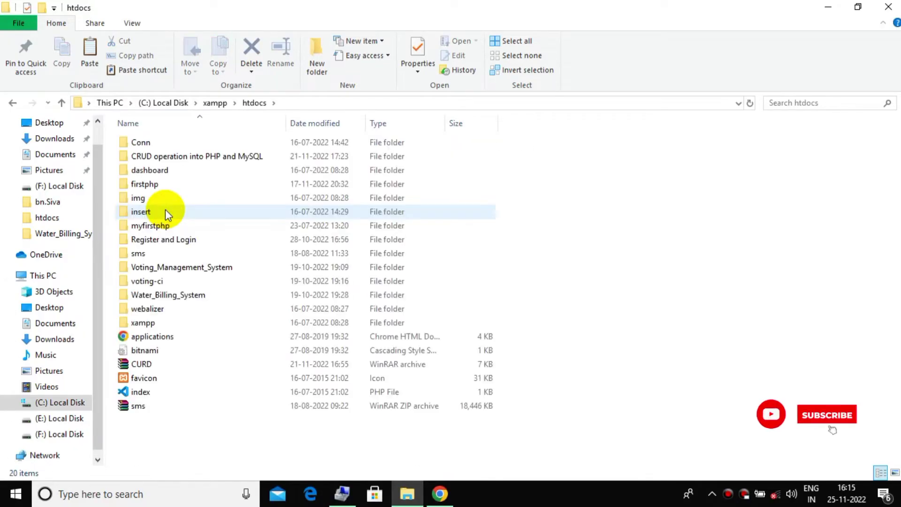
pyautogui.rightClick(598, 193)
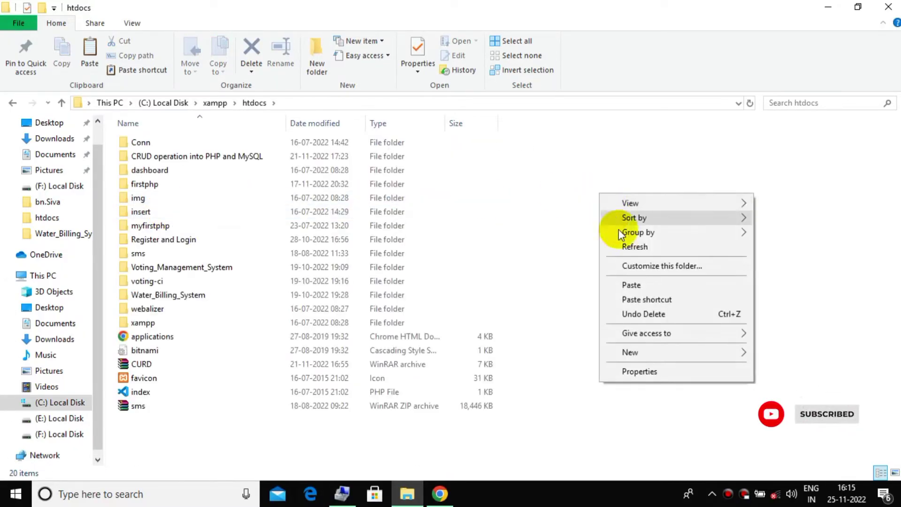
pyautogui.click(637, 284)
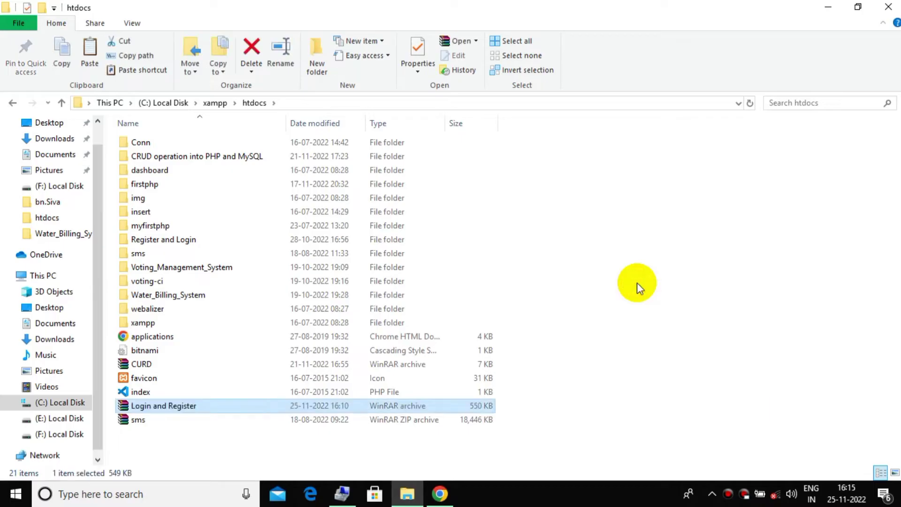
pyautogui.click(205, 407)
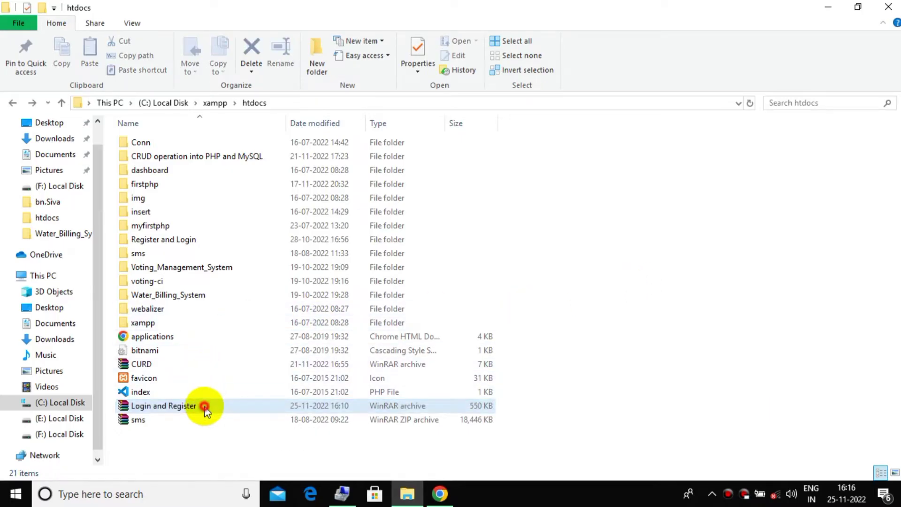
pyautogui.rightClick(205, 406)
# Extract the Login and Register archive here, entering the archive password
pyautogui.click(240, 206)
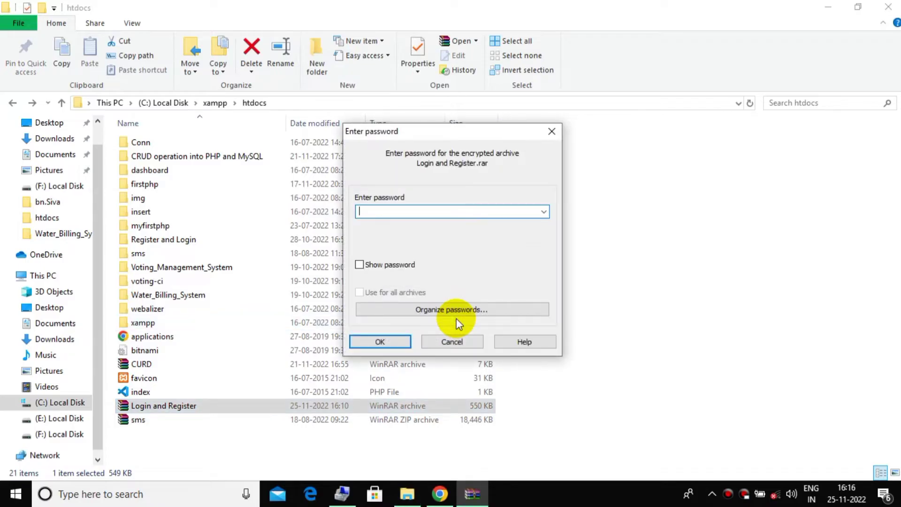
pyautogui.write('12')
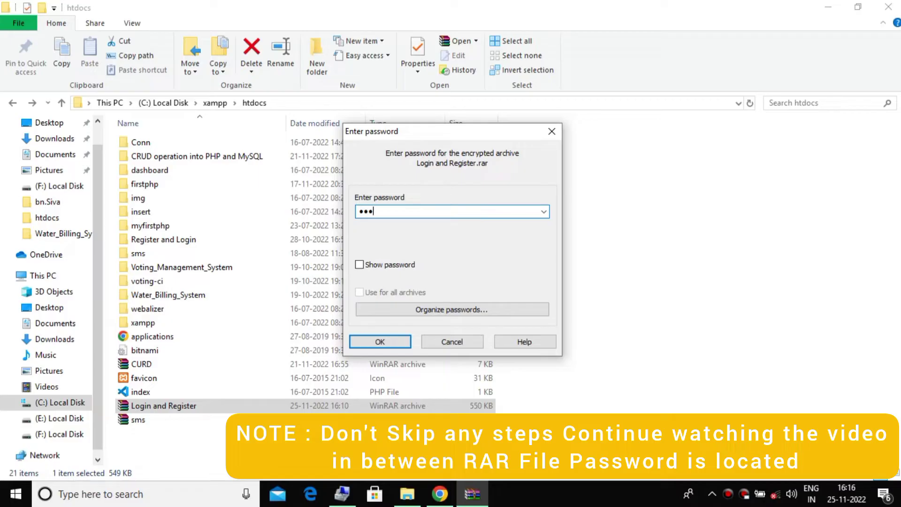
pyautogui.write('345678')
pyautogui.click(379, 342)
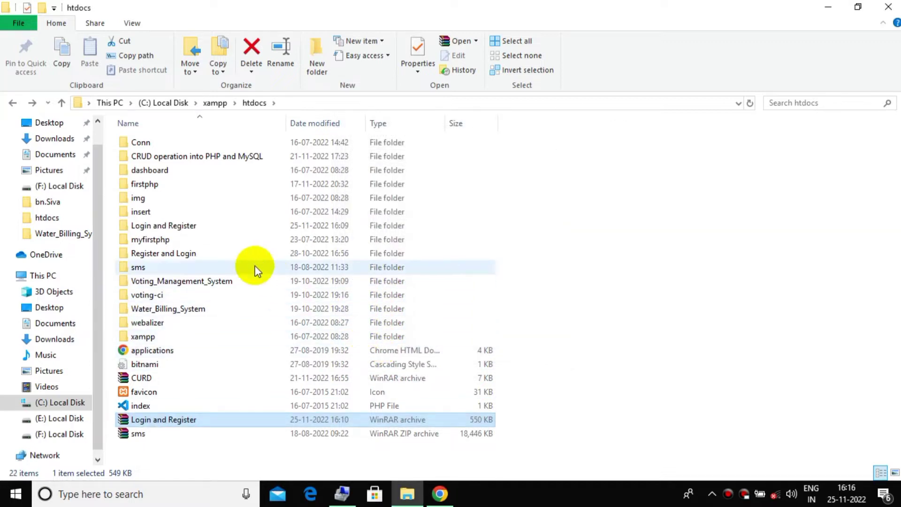
# Open the extracted Login and Register folder and its Database subfolder
pyautogui.doubleClick(202, 226)
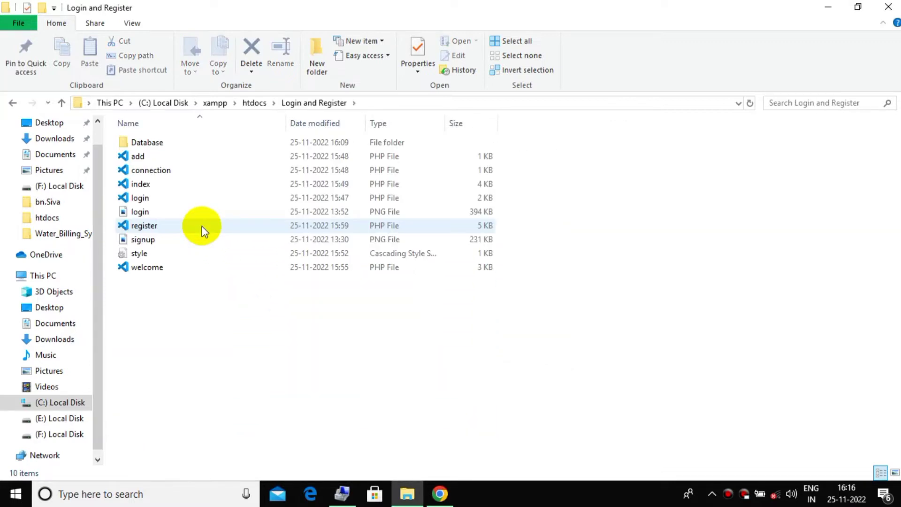
pyautogui.click(209, 140)
pyautogui.doubleClick(210, 140)
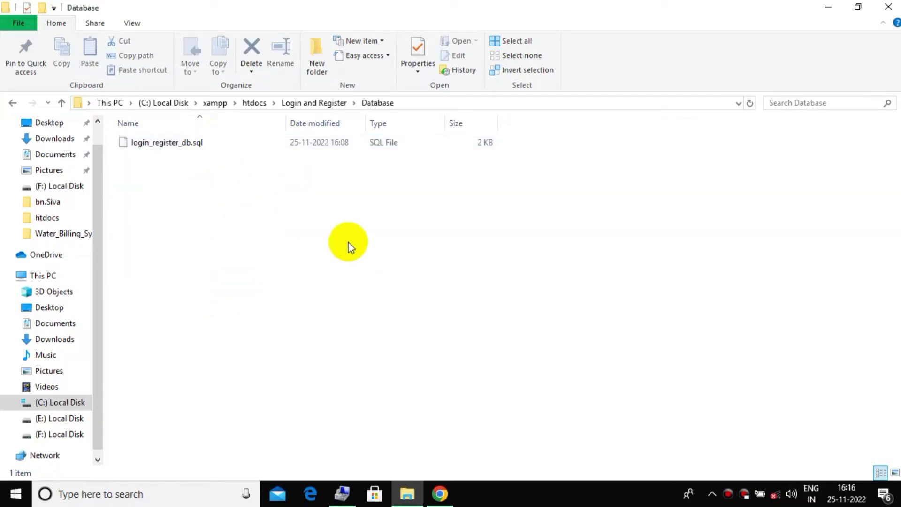
# Load localhost/phpmyadmin in Chrome and go to its New database form
pyautogui.click(439, 494)
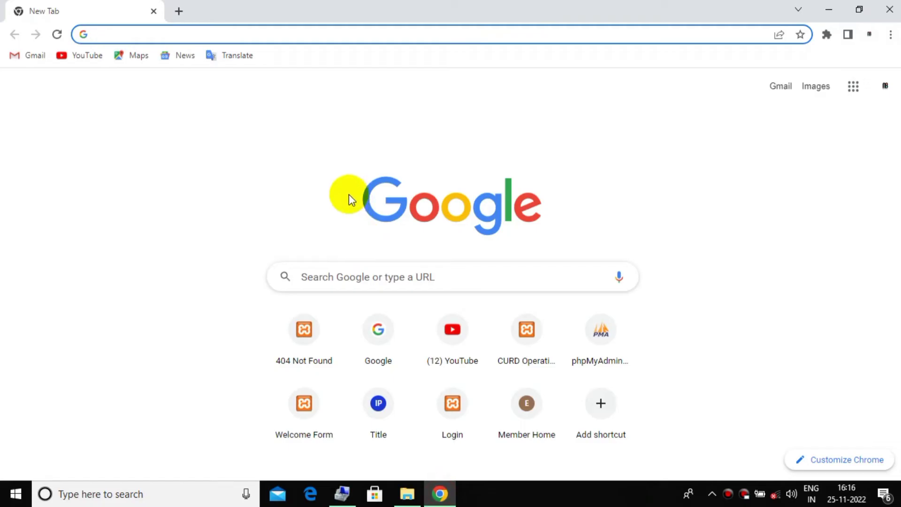
pyautogui.write('local')
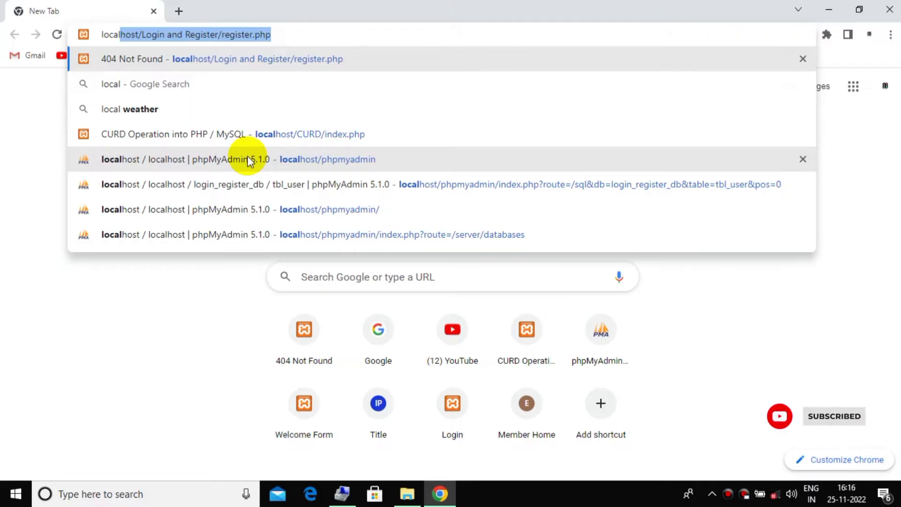
pyautogui.write('host')
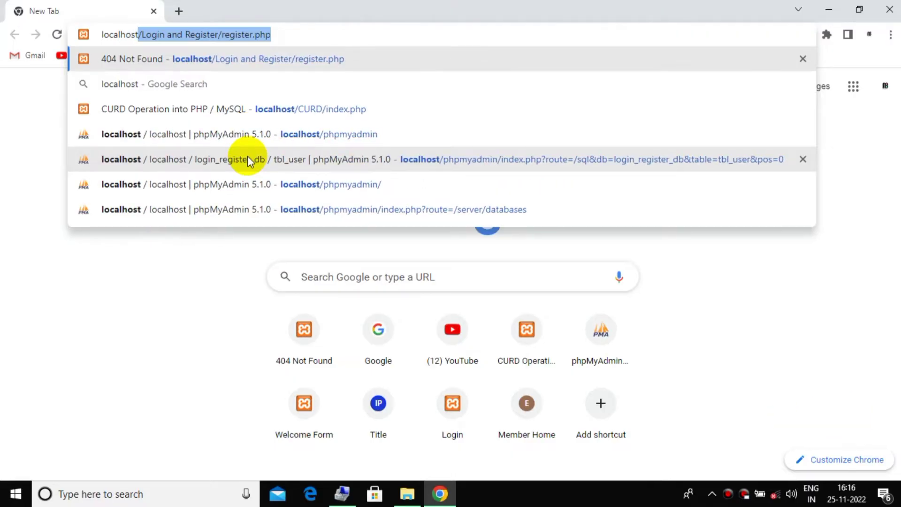
pyautogui.write('/ph')
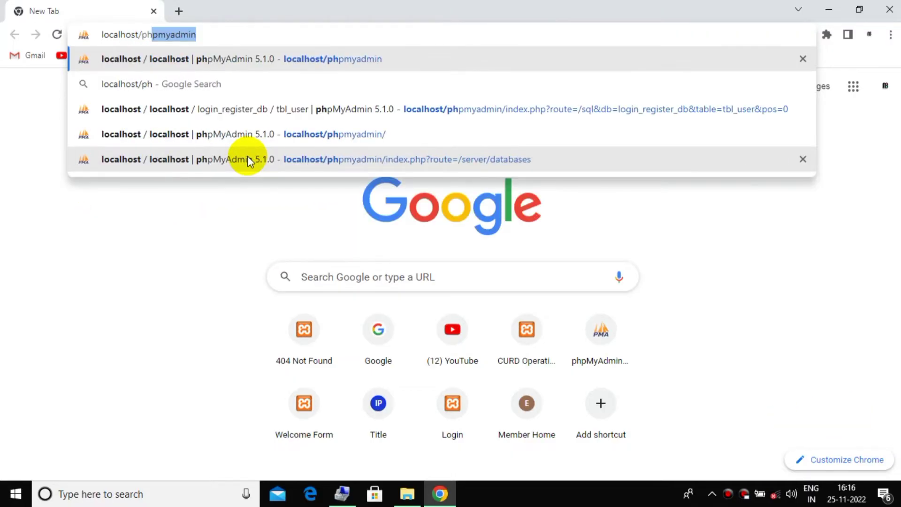
pyautogui.press('Return')
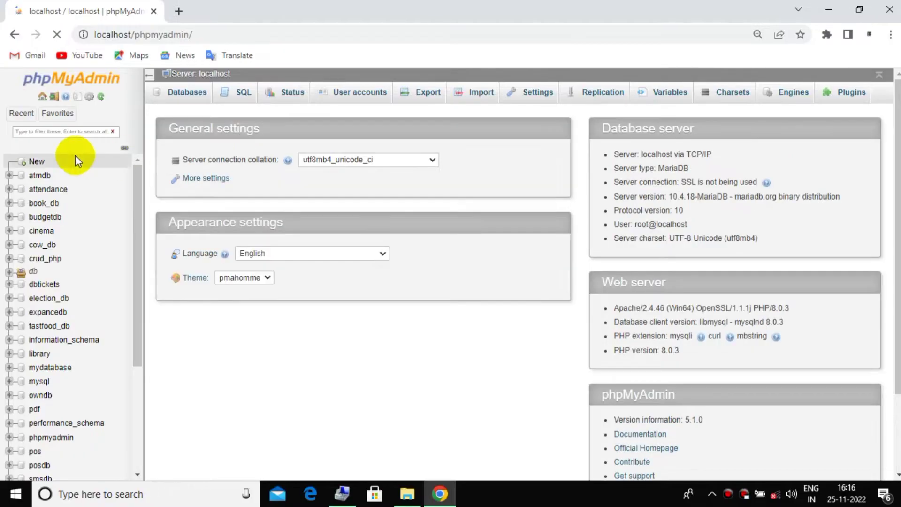
pyautogui.click(37, 163)
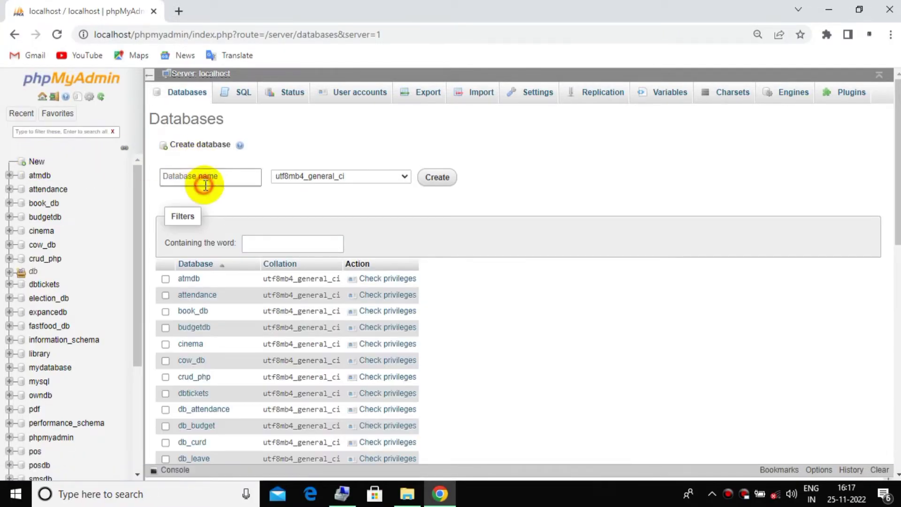
pyautogui.click(205, 184)
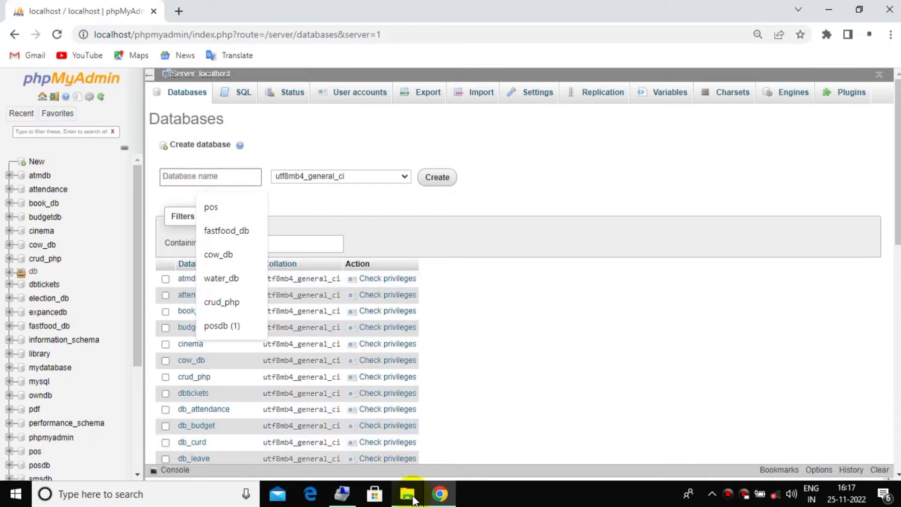
pyautogui.click(407, 493)
# Copy the name login_register_db from the SQL file's rename box, leaving the file unchanged
pyautogui.click(176, 143)
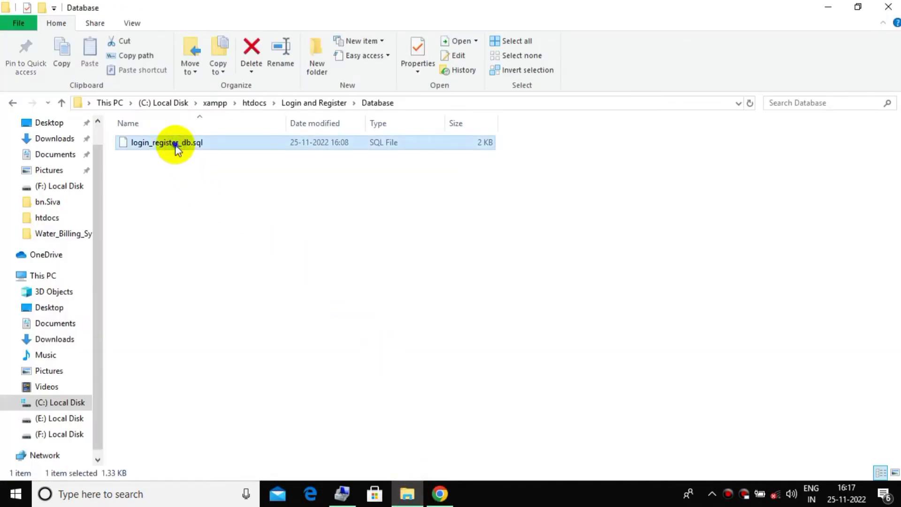
pyautogui.rightClick(176, 143)
pyautogui.click(237, 387)
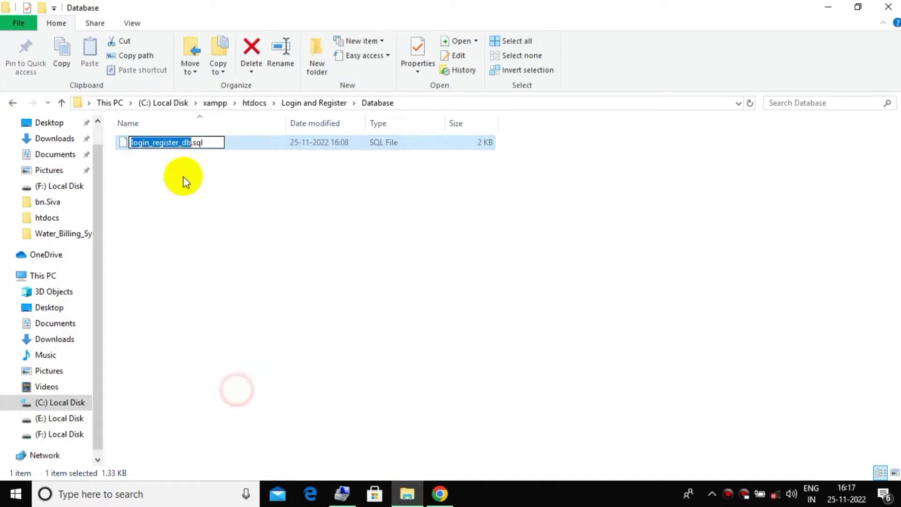
pyautogui.rightClick(176, 140)
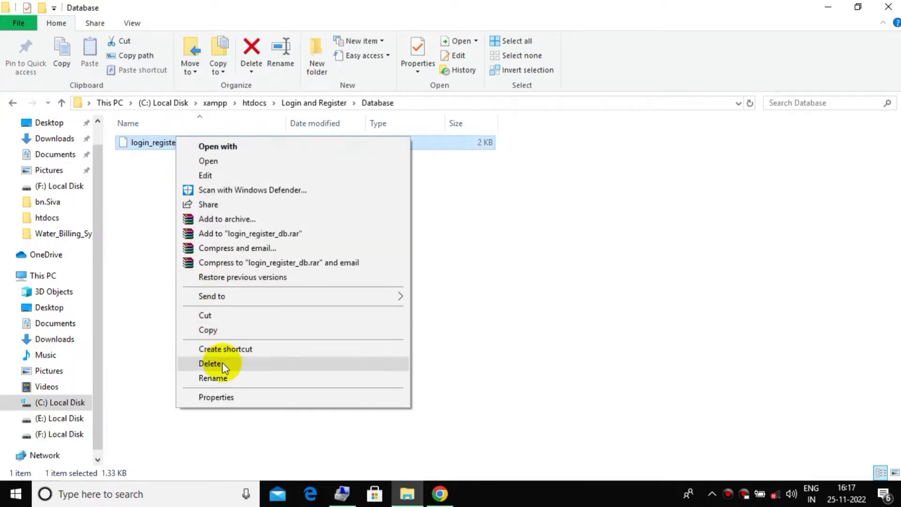
pyautogui.click(225, 378)
pyautogui.rightClick(158, 148)
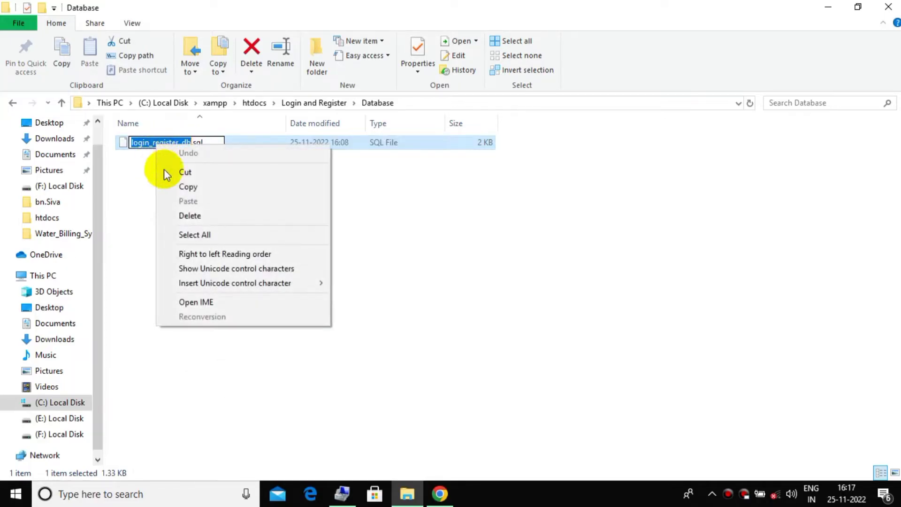
pyautogui.click(183, 187)
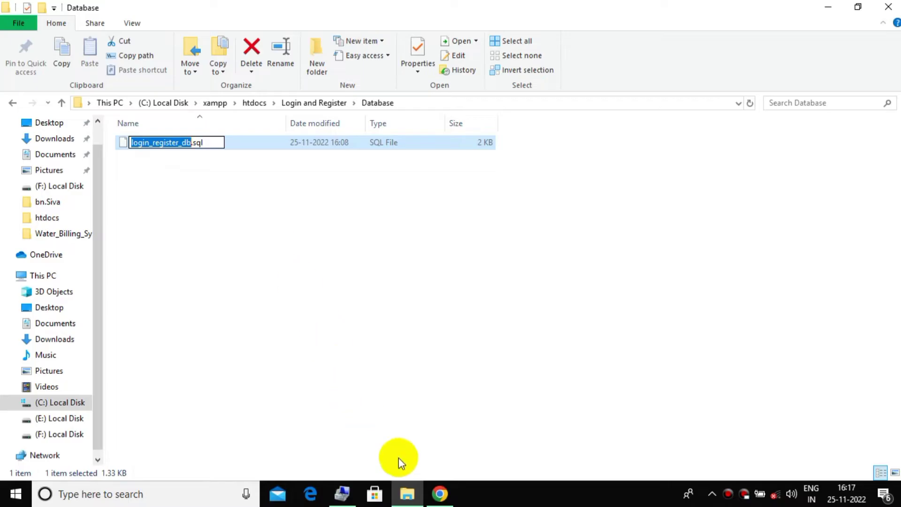
pyautogui.click(439, 494)
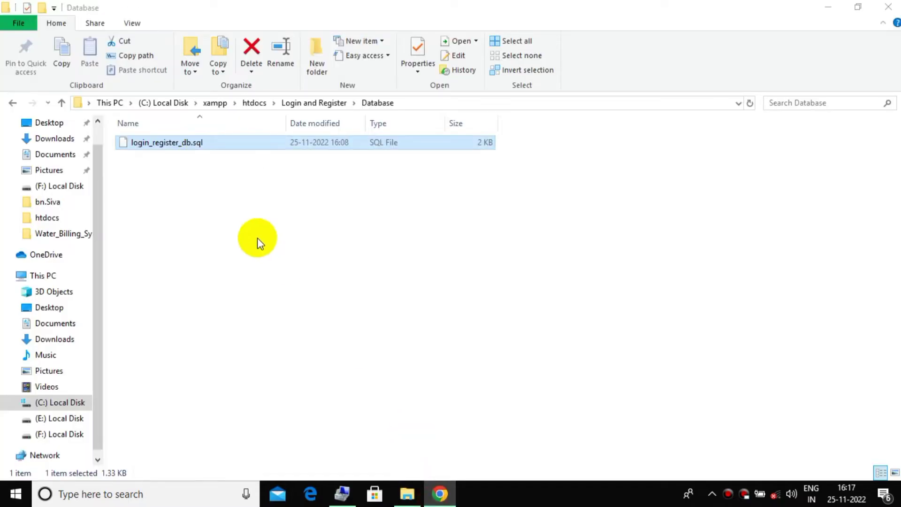
pyautogui.click(441, 497)
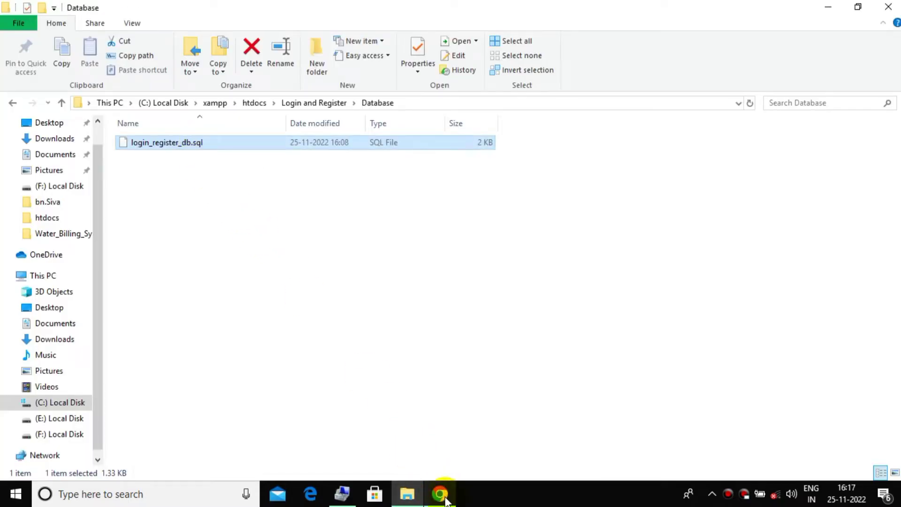
# Create the login_register_db database from the pasted name and go to its Import page
pyautogui.moveTo(446, 500)
pyautogui.click(428, 457)
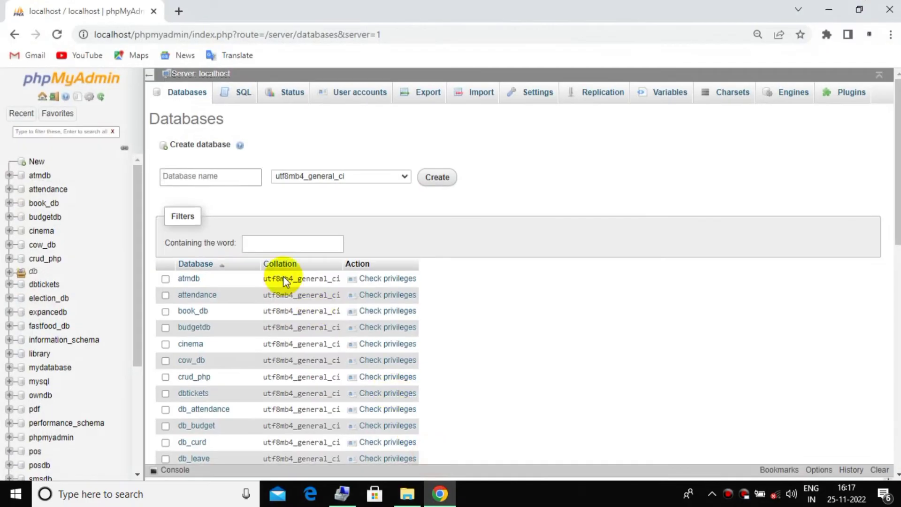
pyautogui.rightClick(214, 182)
pyautogui.click(258, 283)
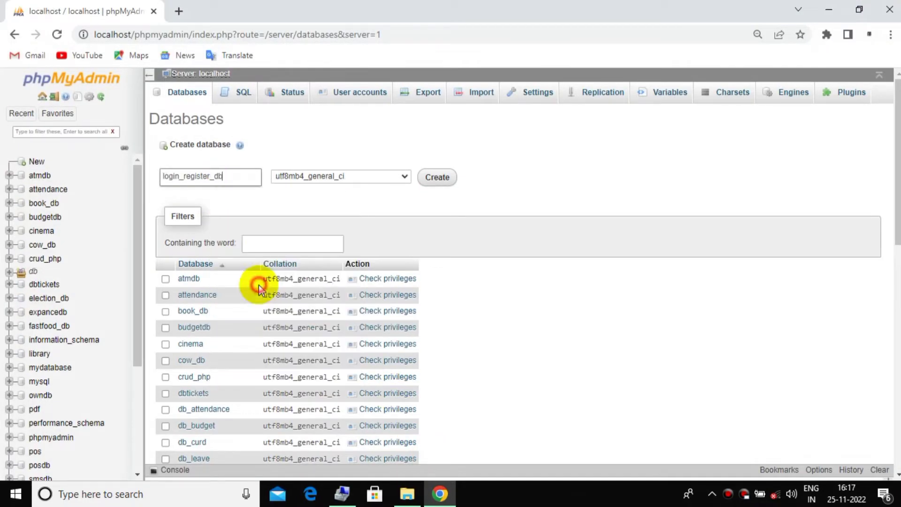
pyautogui.click(437, 177)
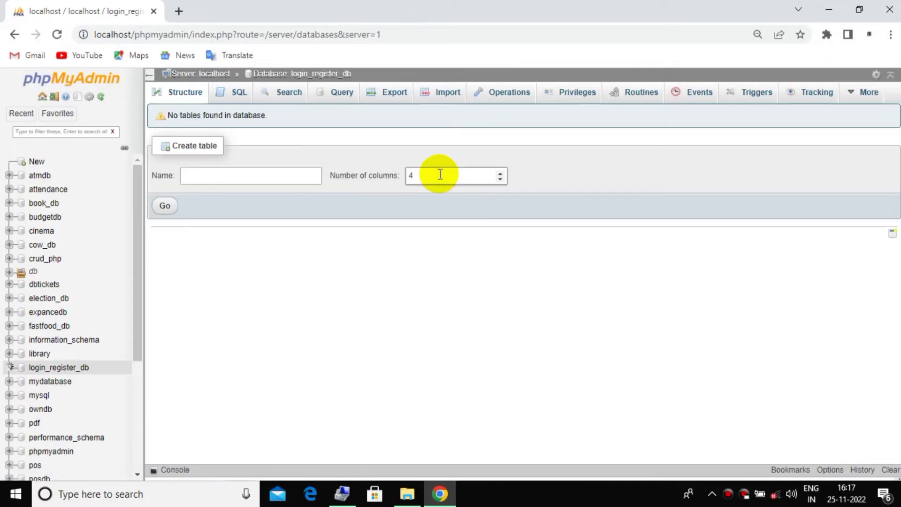
pyautogui.click(432, 94)
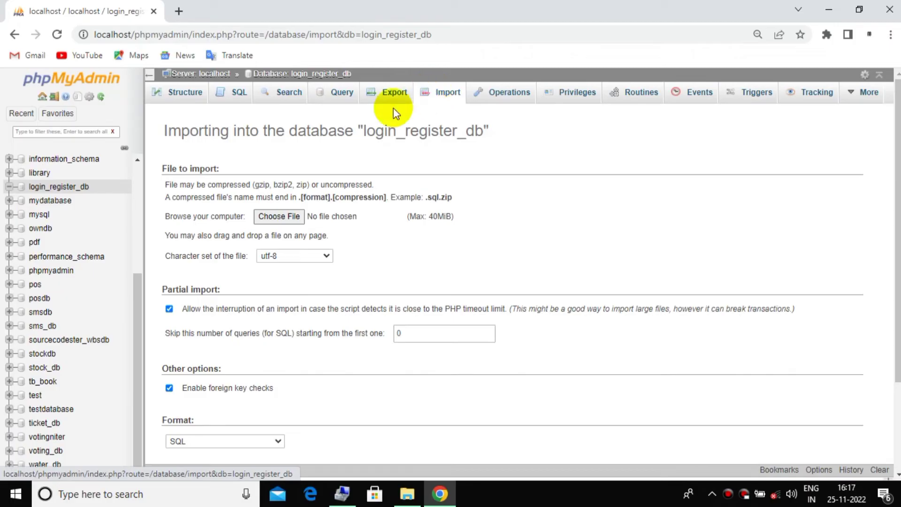
# Choose C:\xampp\htdocs\Login and Register\Database\login_register_db.sql as the import file
pyautogui.click(293, 217)
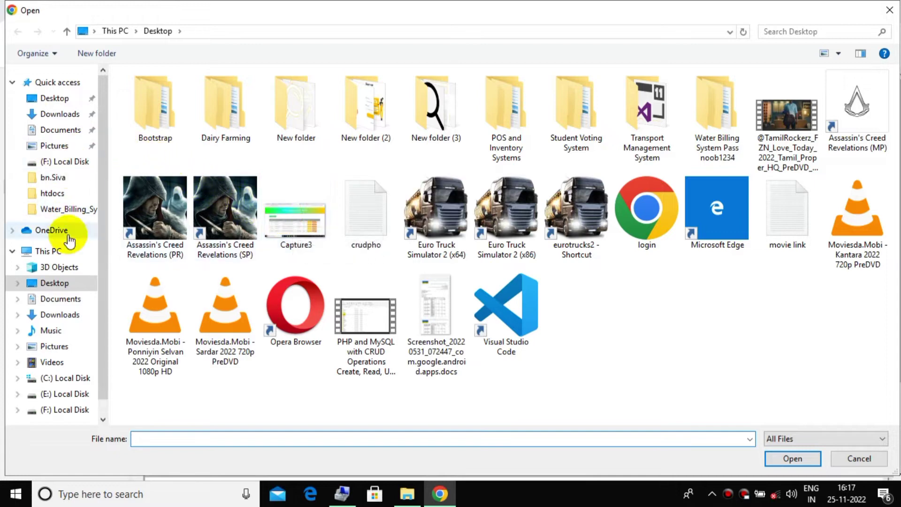
pyautogui.click(73, 378)
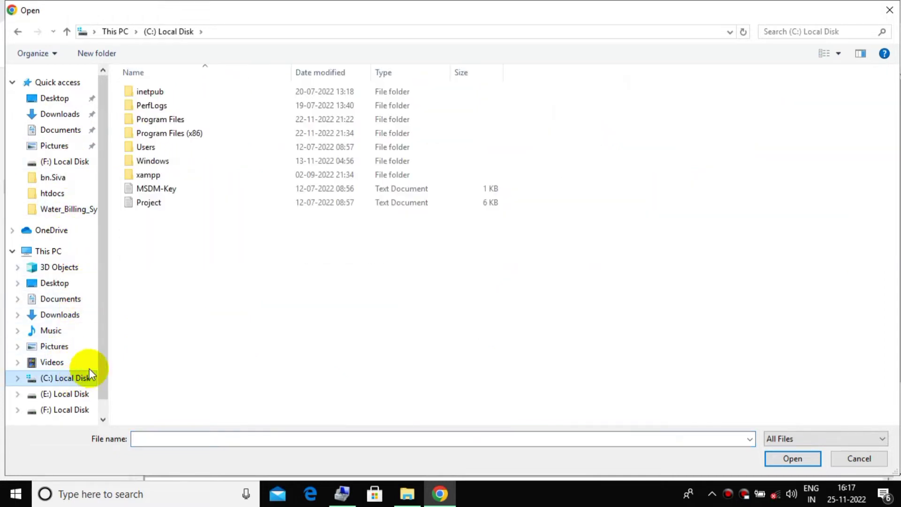
pyautogui.doubleClick(190, 176)
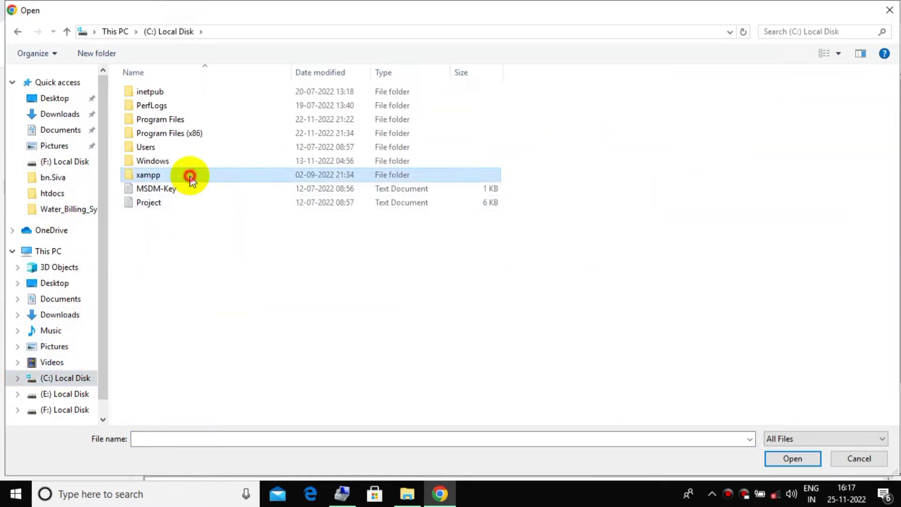
pyautogui.doubleClick(189, 165)
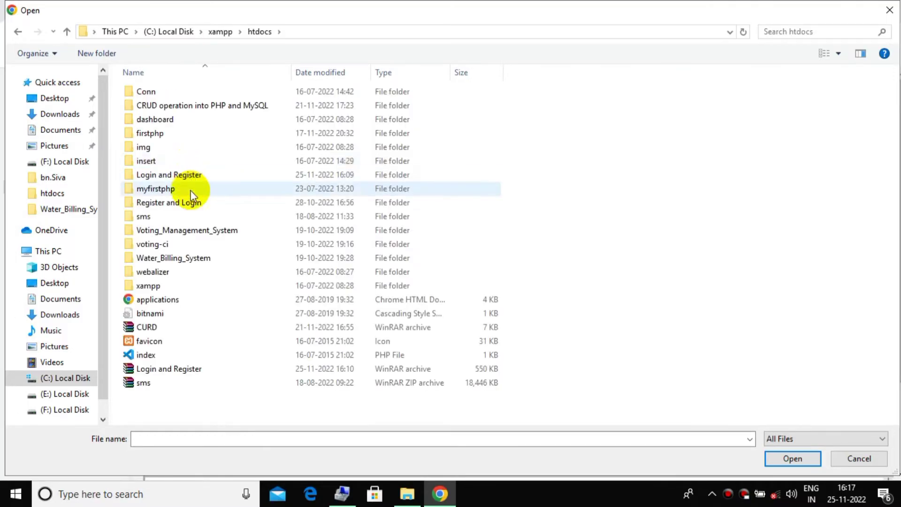
pyautogui.click(190, 174)
pyautogui.doubleClick(190, 175)
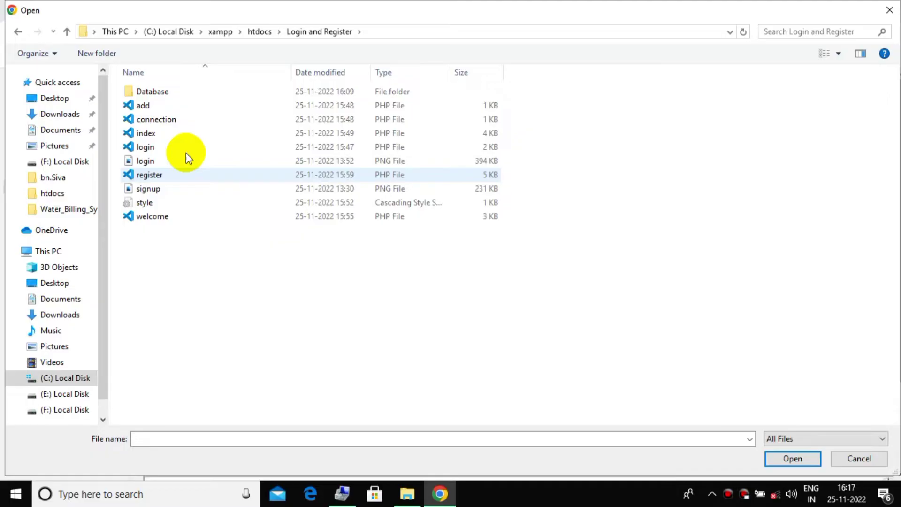
pyautogui.doubleClick(176, 92)
pyautogui.click(175, 91)
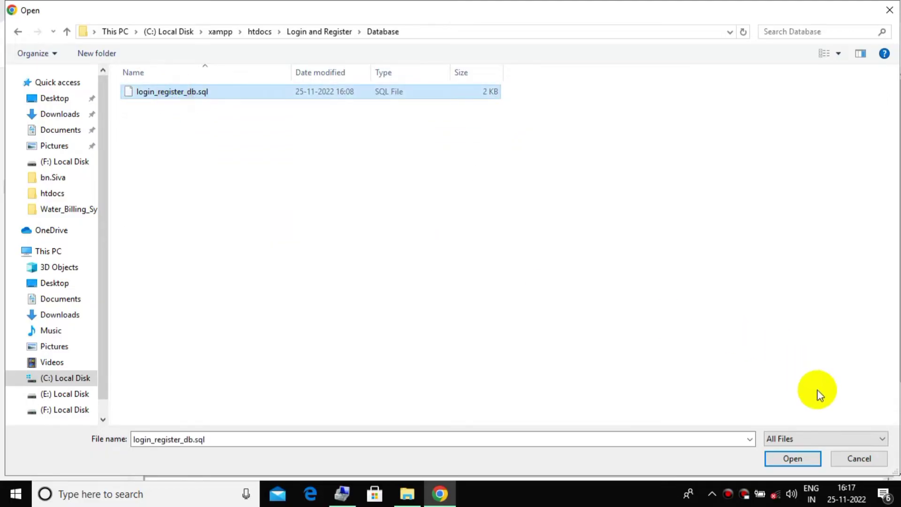
pyautogui.click(798, 458)
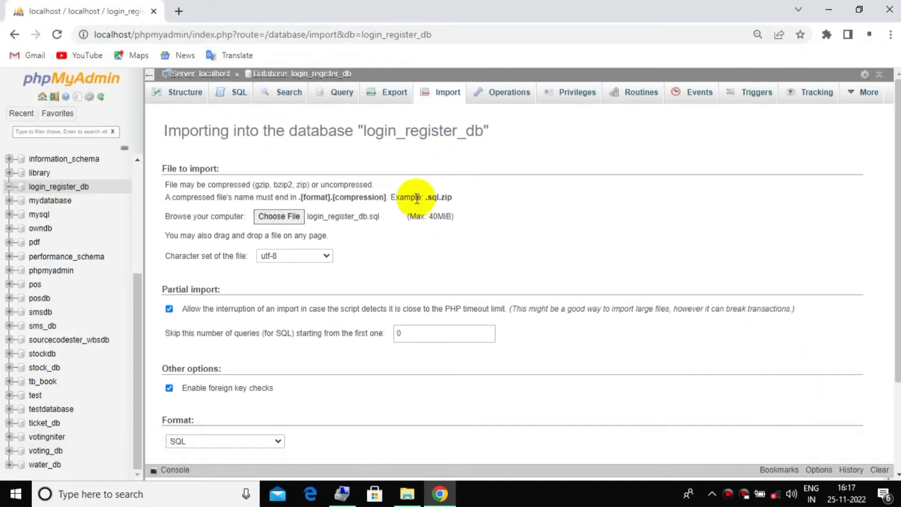
# Run the import and view the newly created tbl_user table
pyautogui.scroll(-3, 478, 229)
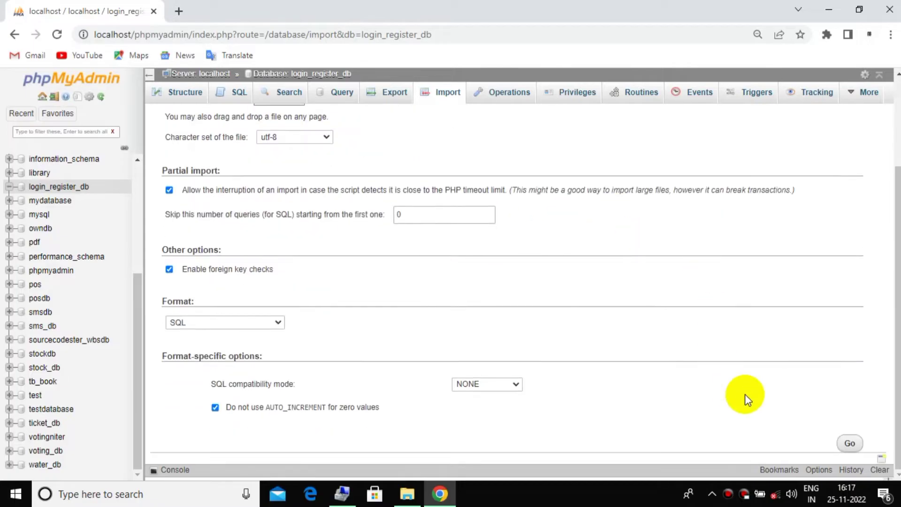
pyautogui.click(847, 441)
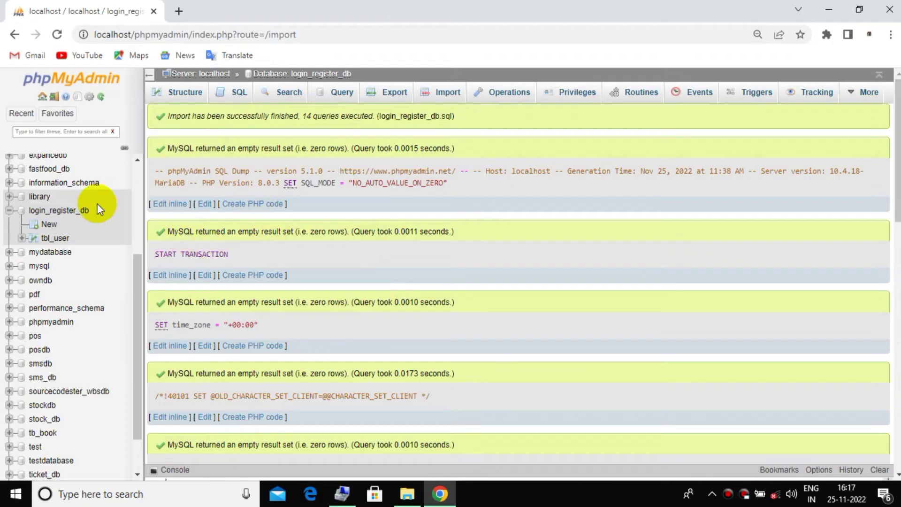
pyautogui.click(56, 239)
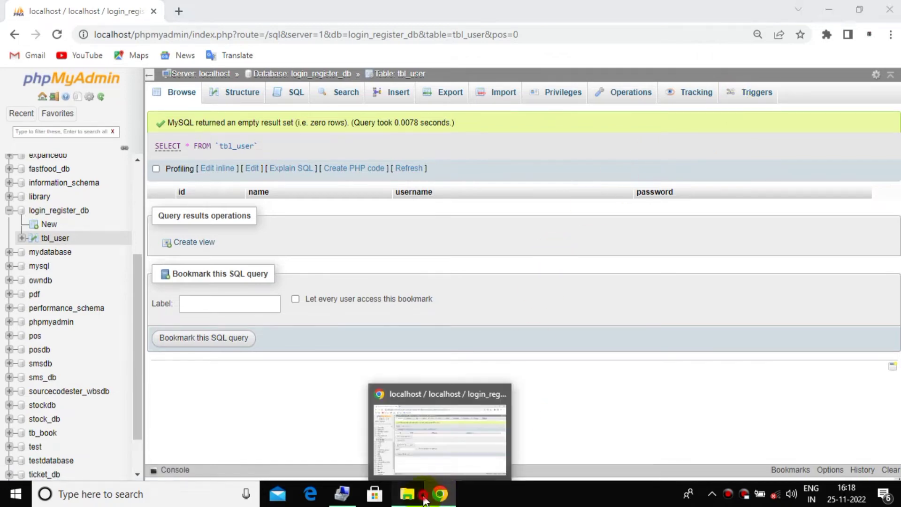
pyautogui.click(440, 493)
# Copy the path C:\xampp\htdocs\Login and Register from the project folder's address bar
pyautogui.click(13, 103)
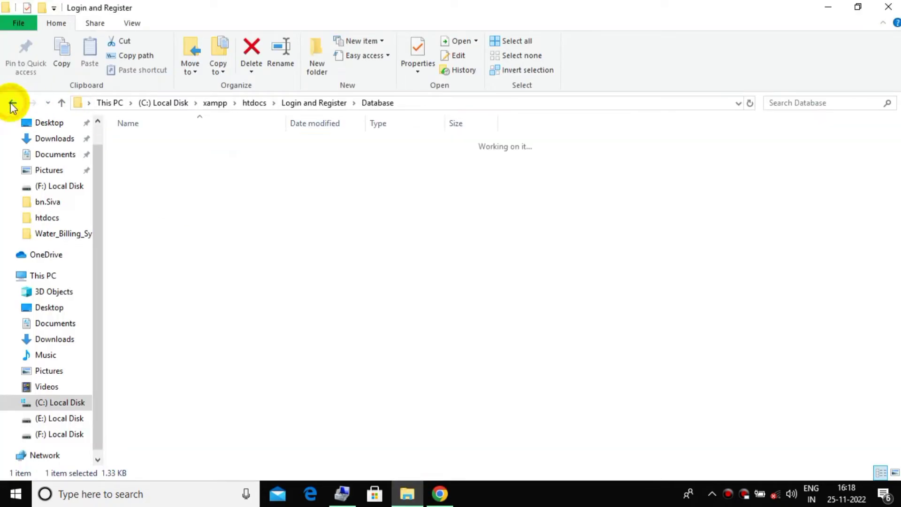
pyautogui.click(11, 102)
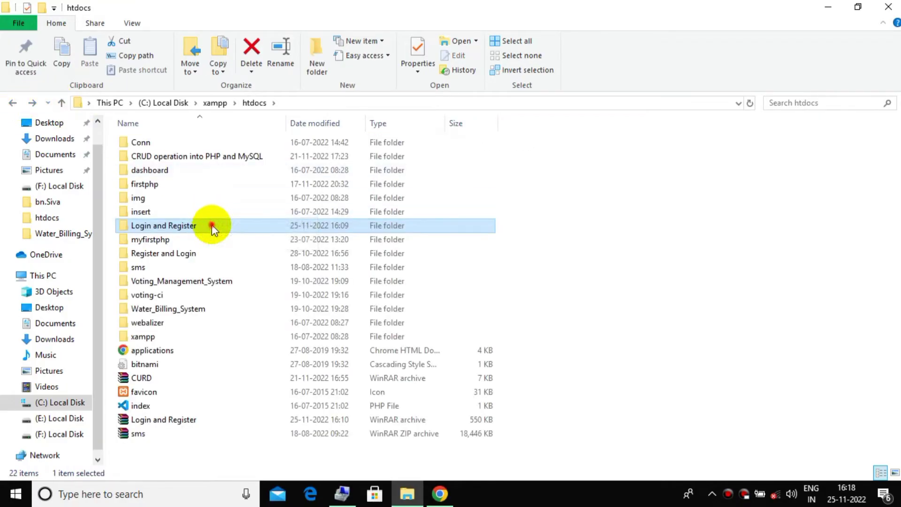
pyautogui.doubleClick(211, 225)
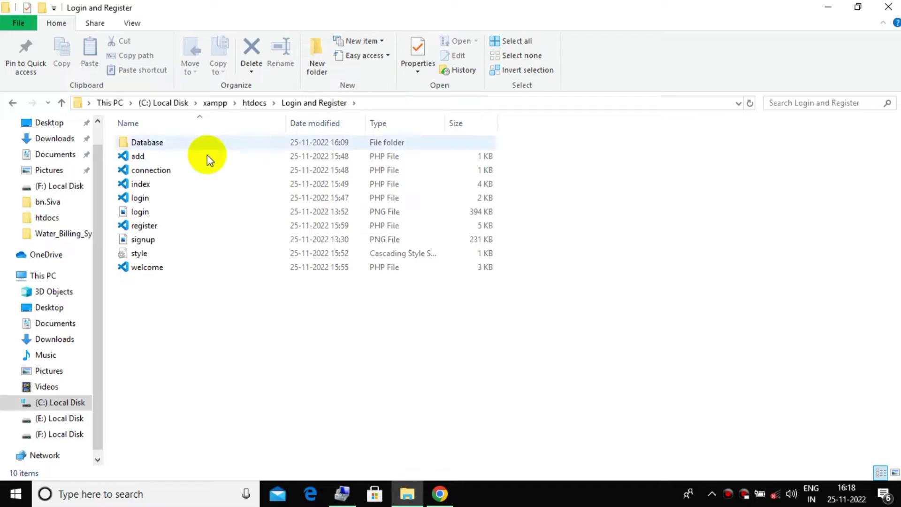
pyautogui.click(167, 181)
pyautogui.click(379, 109)
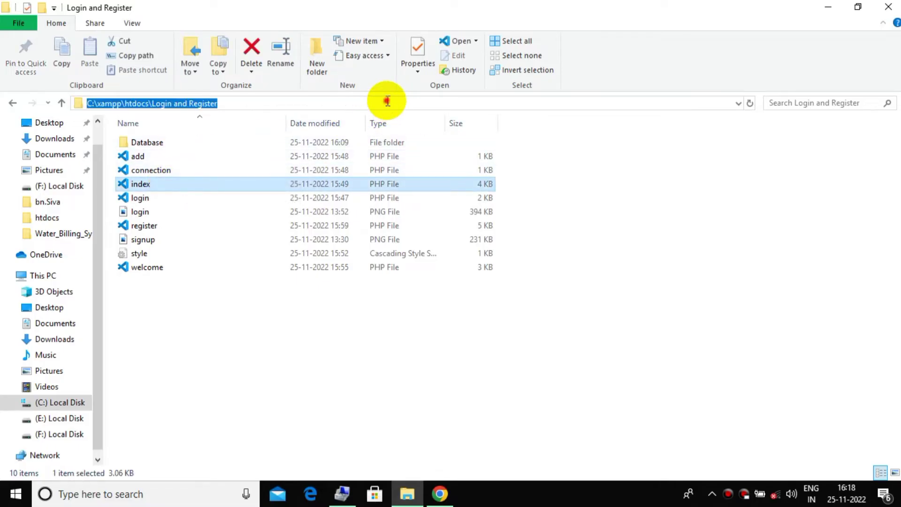
pyautogui.click(380, 104)
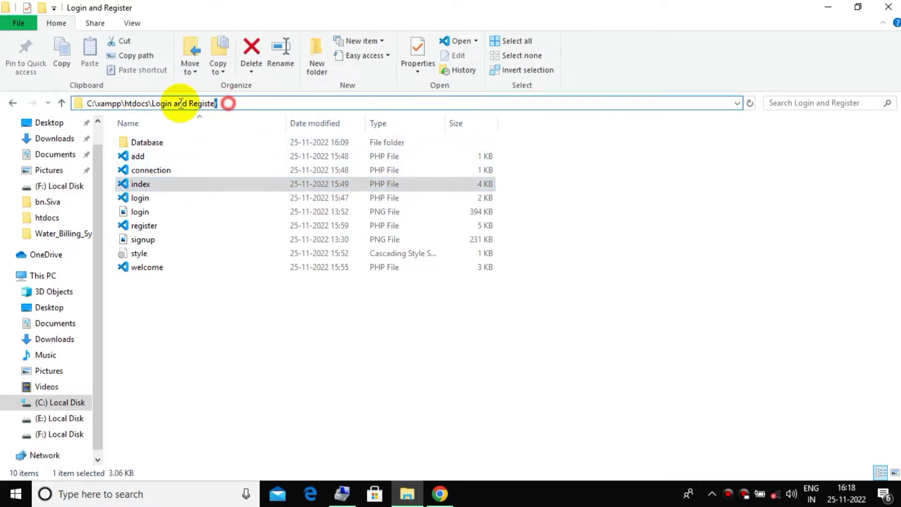
pyautogui.moveTo(235, 103); pyautogui.dragTo(28, 104)
pyautogui.rightClick(138, 102)
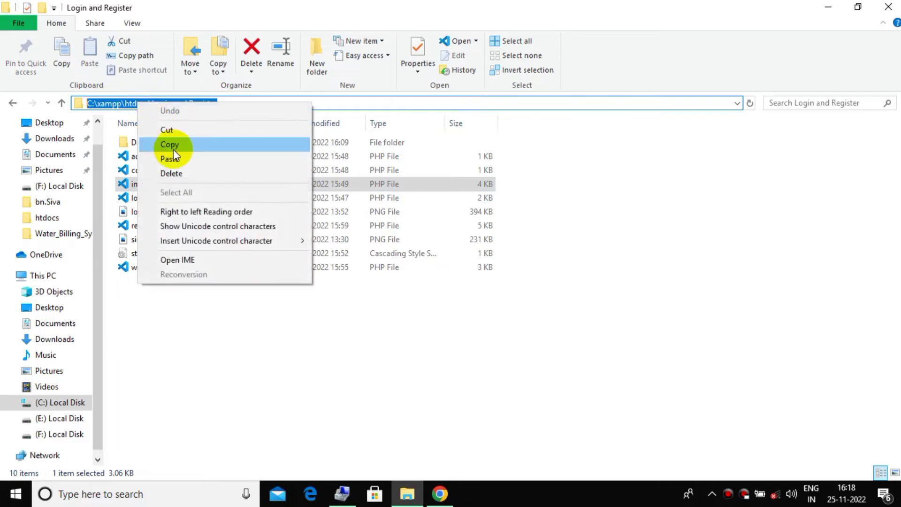
pyautogui.click(173, 145)
pyautogui.click(439, 494)
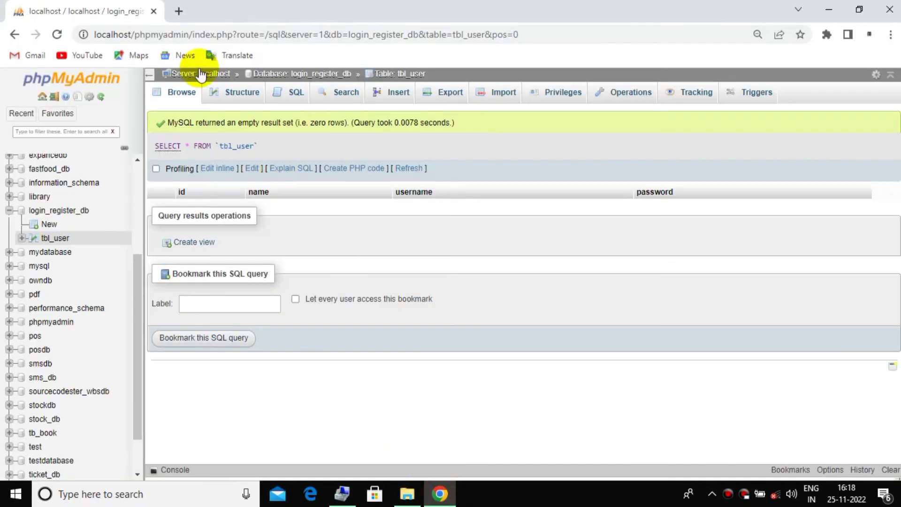
# Load localhost\Login and Register\index.php in a new browser tab
pyautogui.click(173, 11)
pyautogui.rightClick(176, 31)
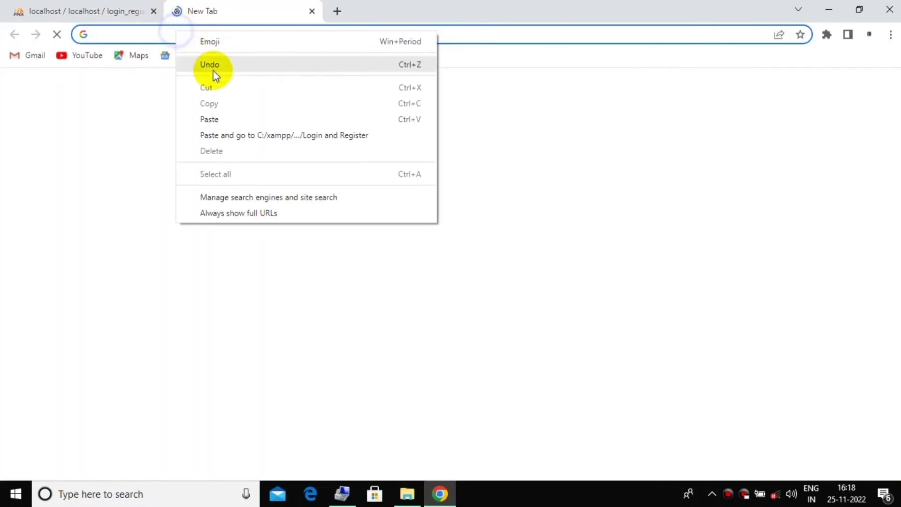
pyautogui.click(229, 121)
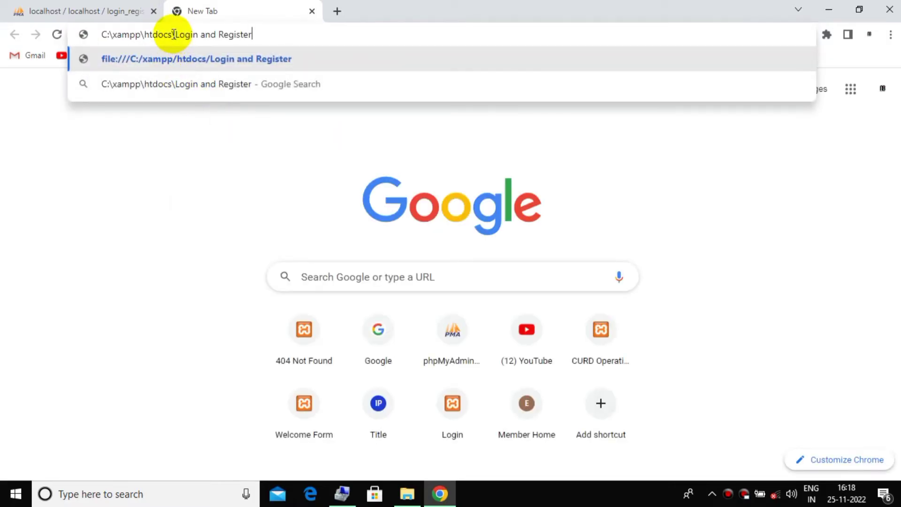
pyautogui.moveTo(172, 34); pyautogui.dragTo(77, 42)
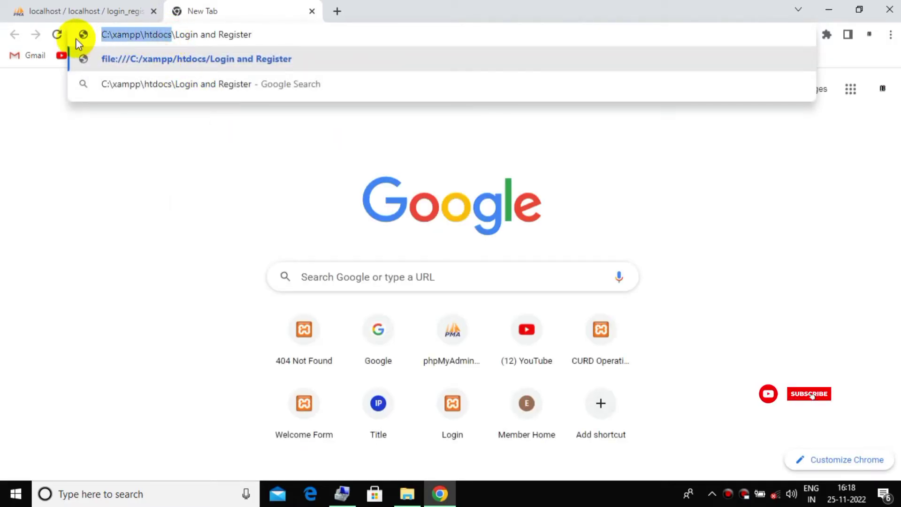
pyautogui.write('localhos')
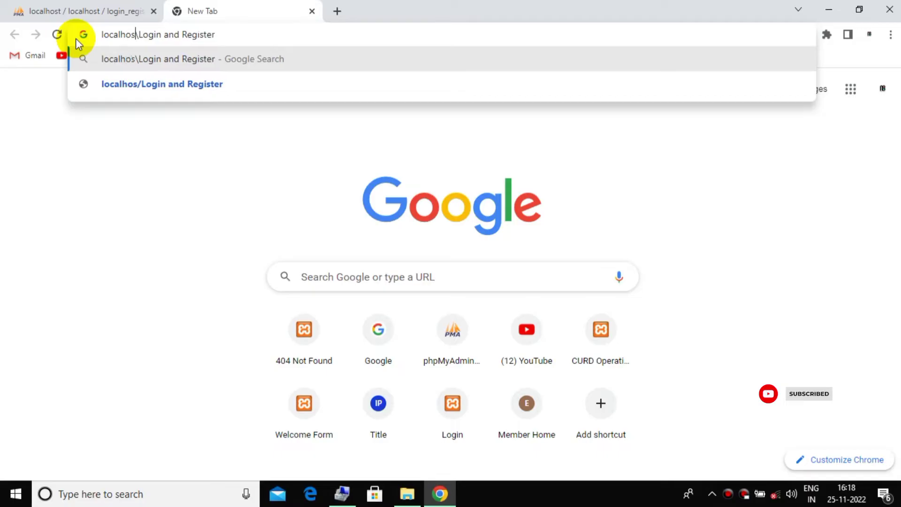
pyautogui.write('t')
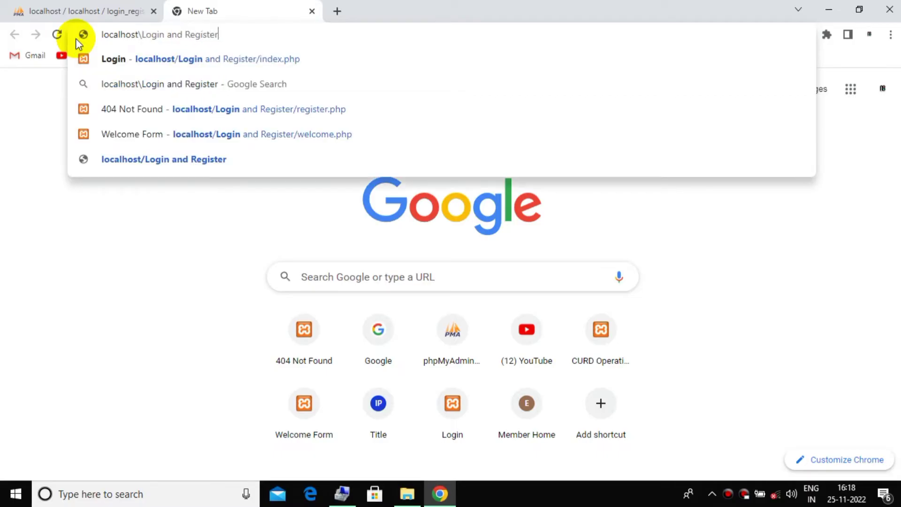
pyautogui.write('\\Login and Register\\')
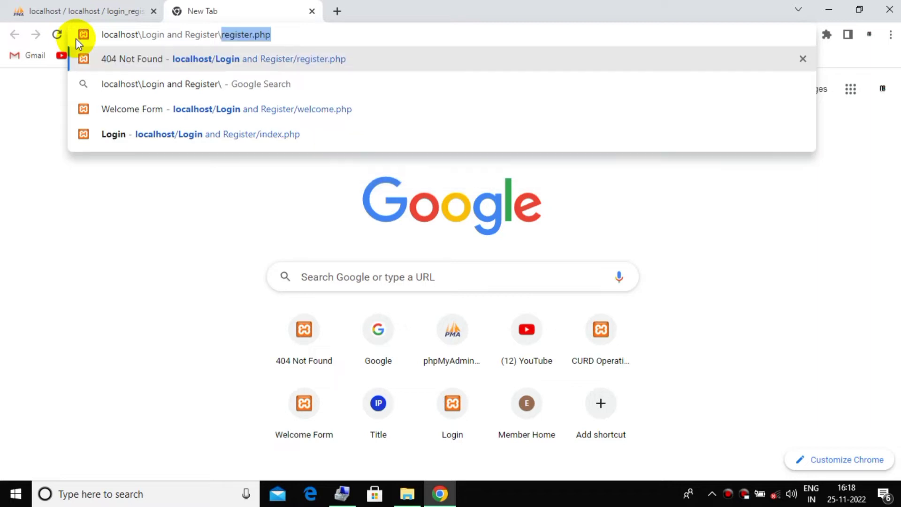
pyautogui.write('index')
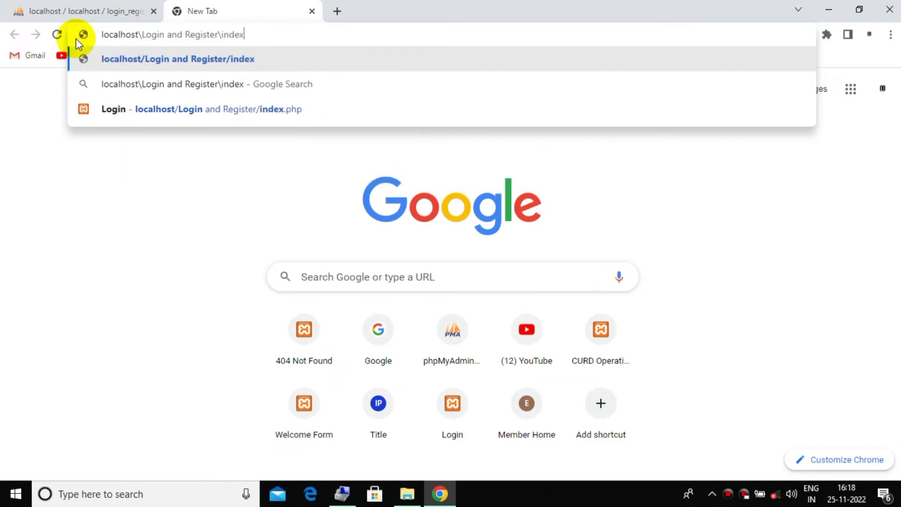
pyautogui.write('.php')
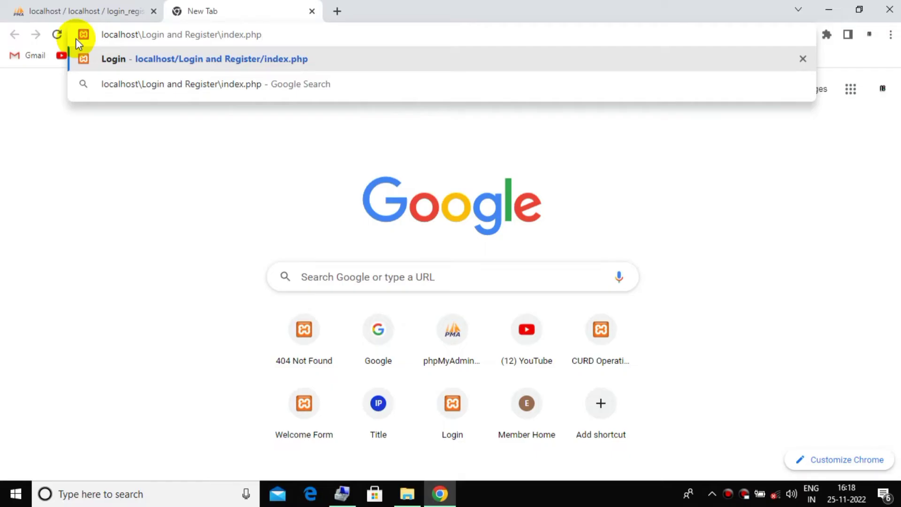
pyautogui.press('Return')
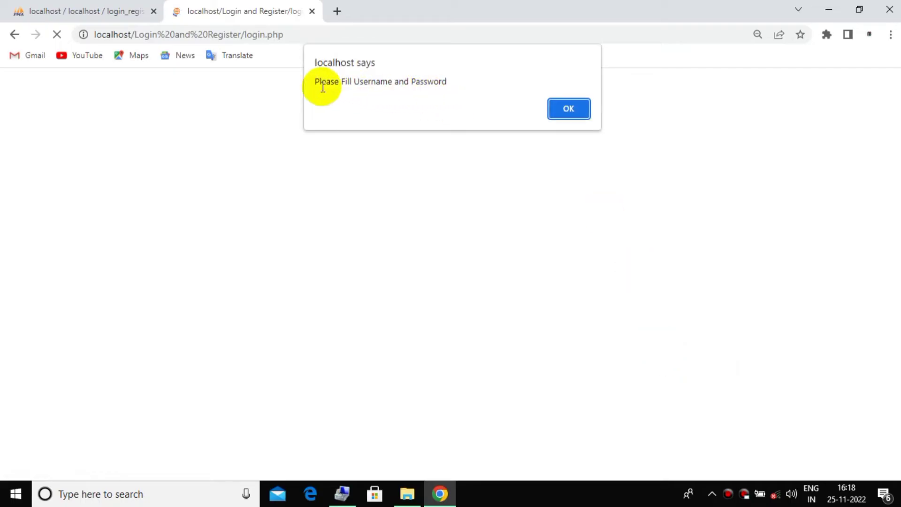
# Dismiss the 'Please Fill Username and Password' warning and return to the login form
pyautogui.moveTo(321, 82); pyautogui.dragTo(449, 78)
pyautogui.click(449, 78)
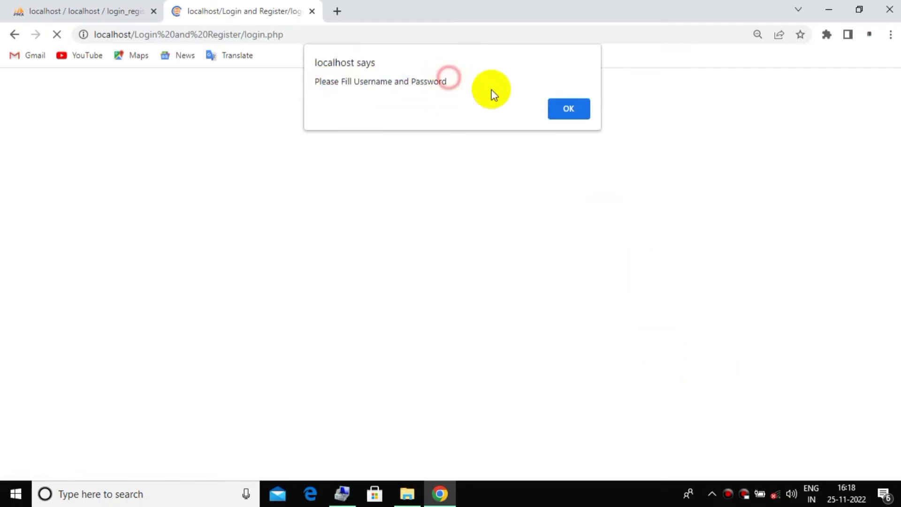
pyautogui.click(583, 110)
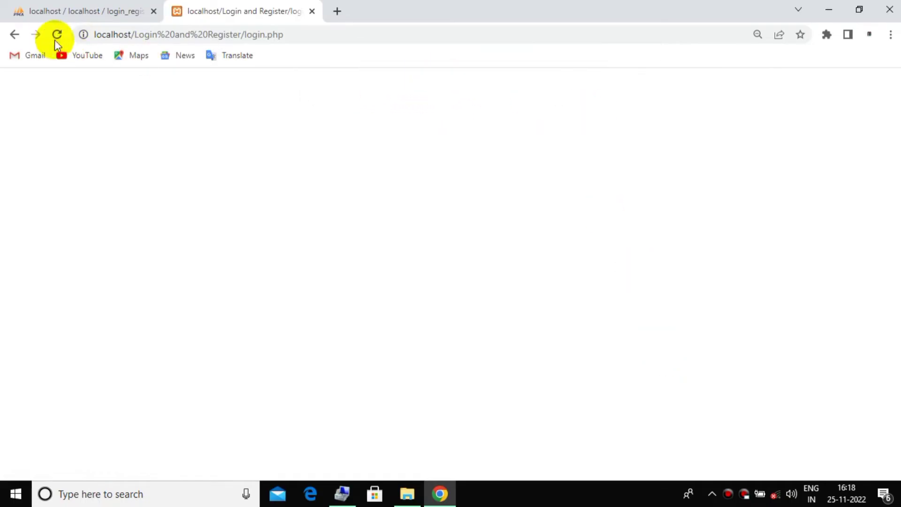
pyautogui.click(15, 35)
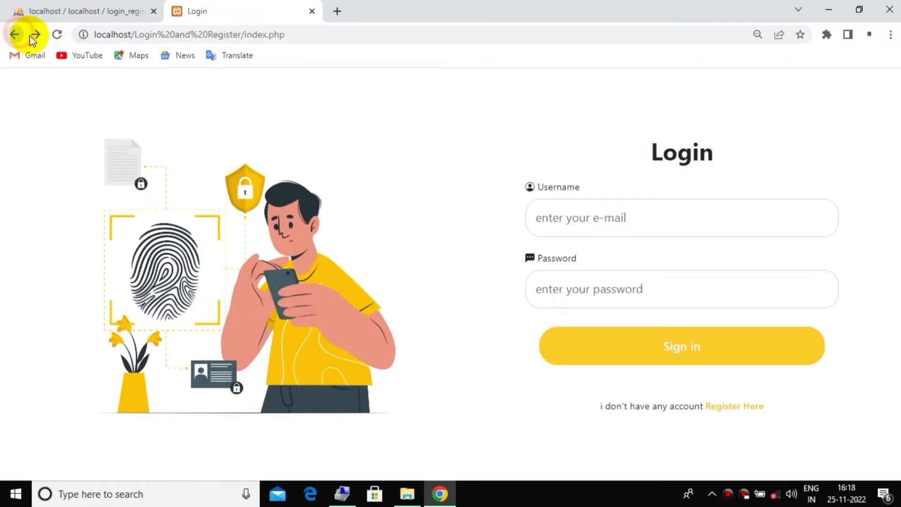
# Test a login with only an e-mail, dismiss 'Please Fill Password', then go to Register Here
pyautogui.click(669, 211)
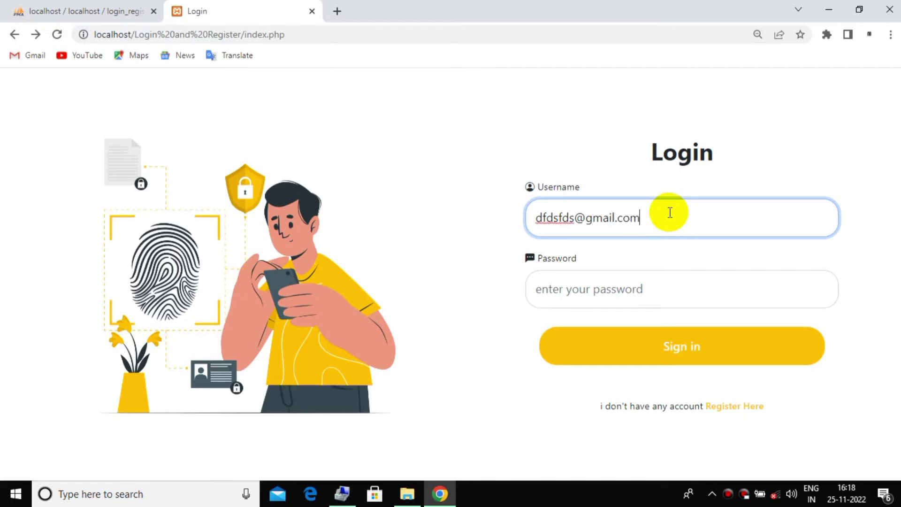
pyautogui.click(677, 342)
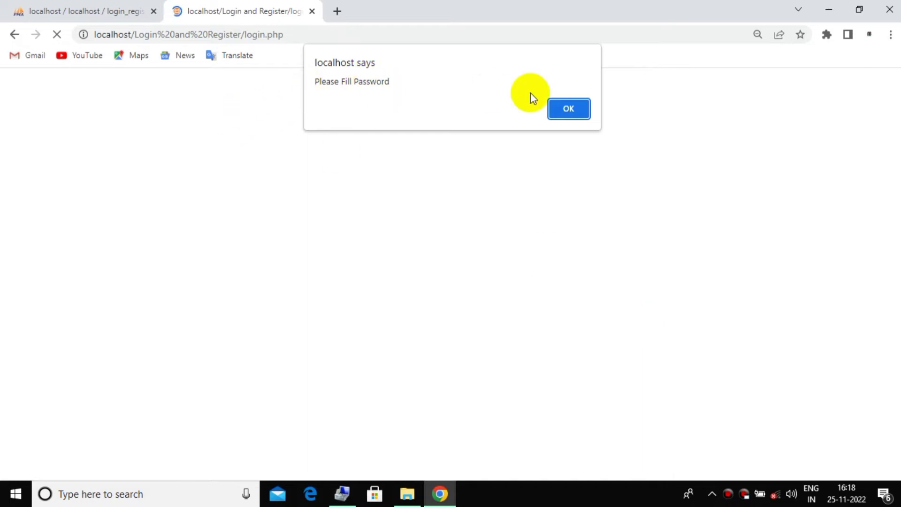
pyautogui.click(568, 109)
pyautogui.click(14, 35)
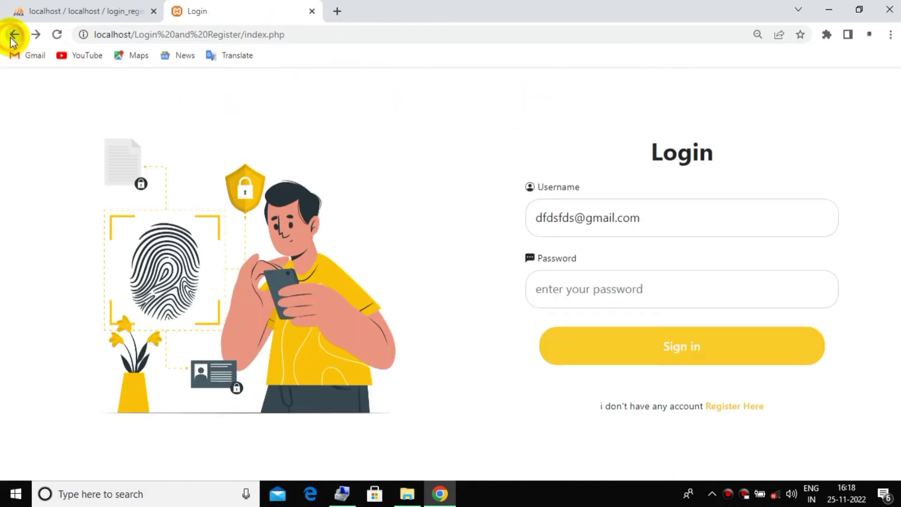
pyautogui.click(56, 38)
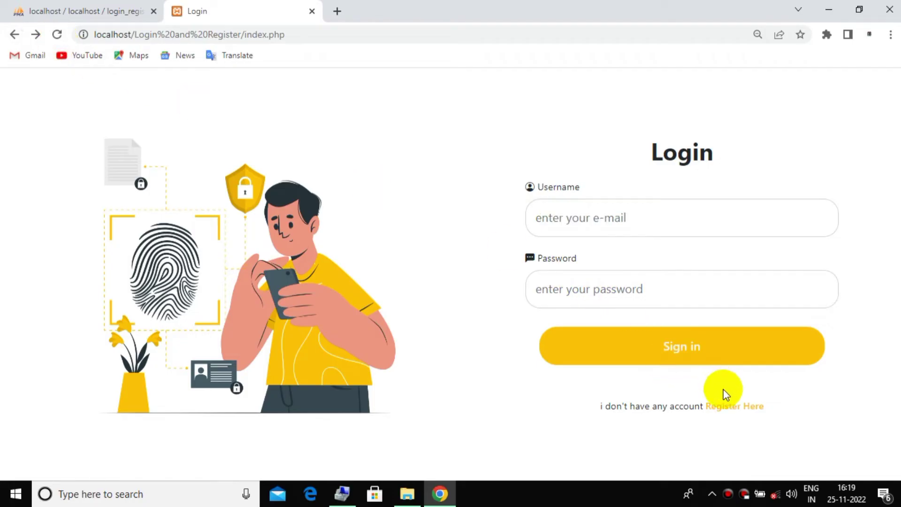
pyautogui.click(729, 405)
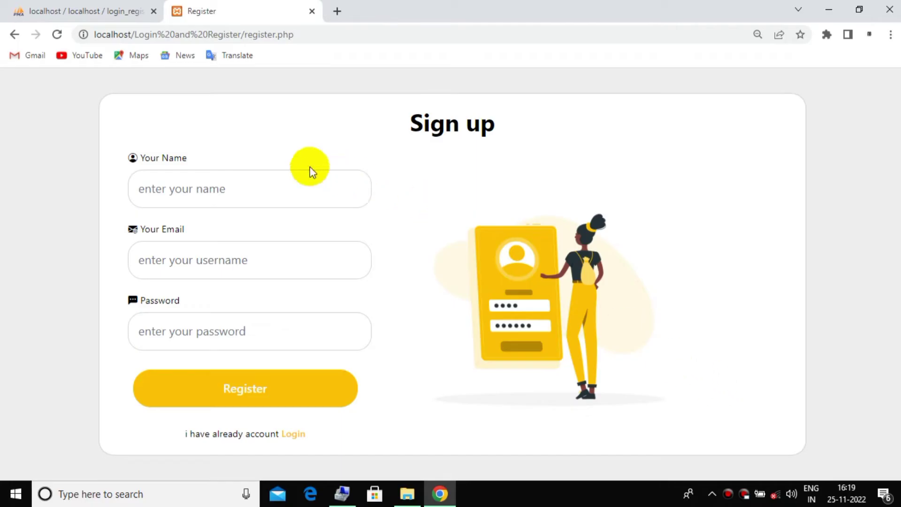
# Submit the Sign up form with a name, a test e-mail and a password, then reopen register.php
pyautogui.click(244, 183)
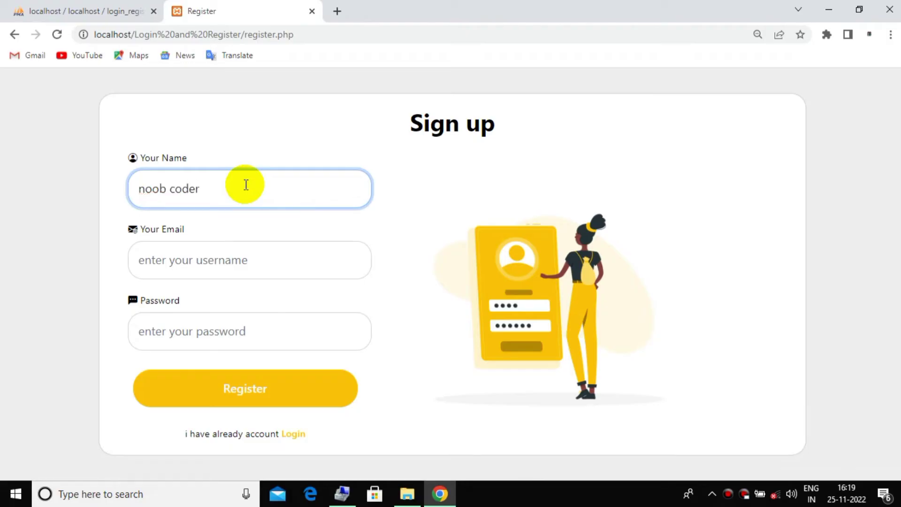
pyautogui.press('Tab')
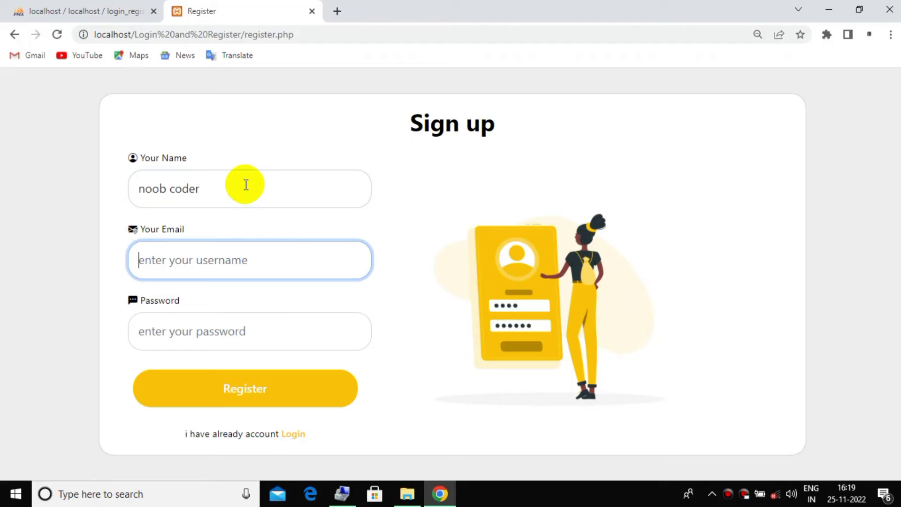
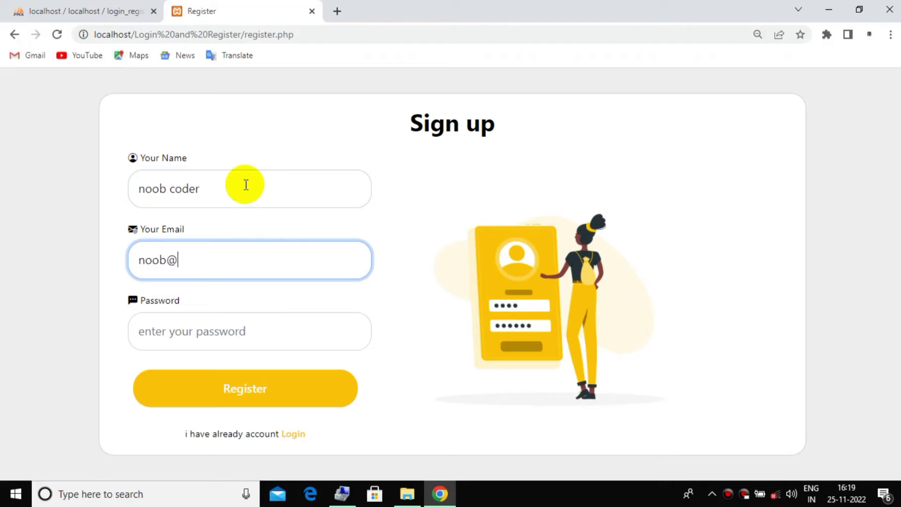
pyautogui.press('Tab')
pyautogui.write('1')
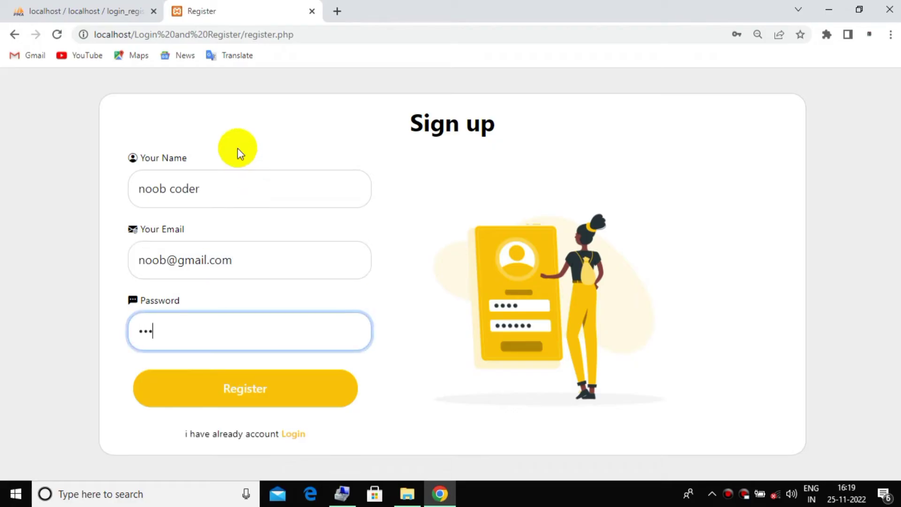
pyautogui.click(241, 393)
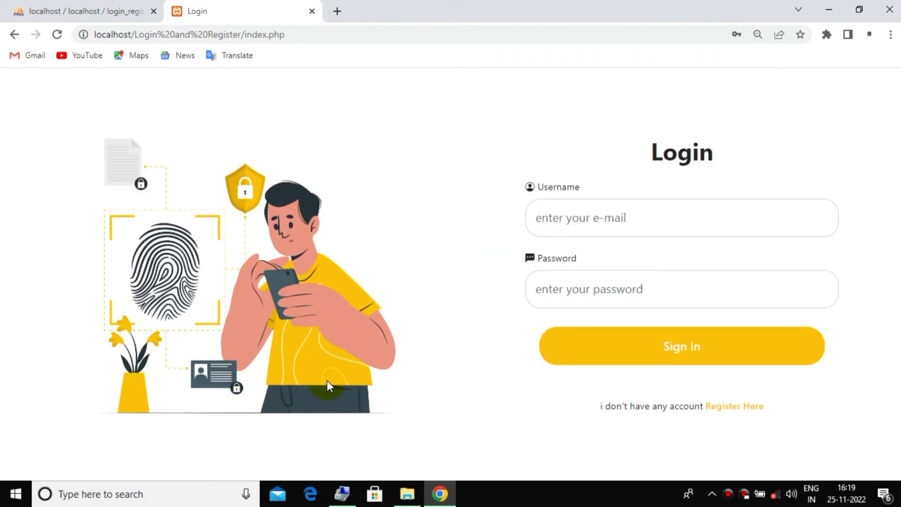
pyautogui.click(729, 405)
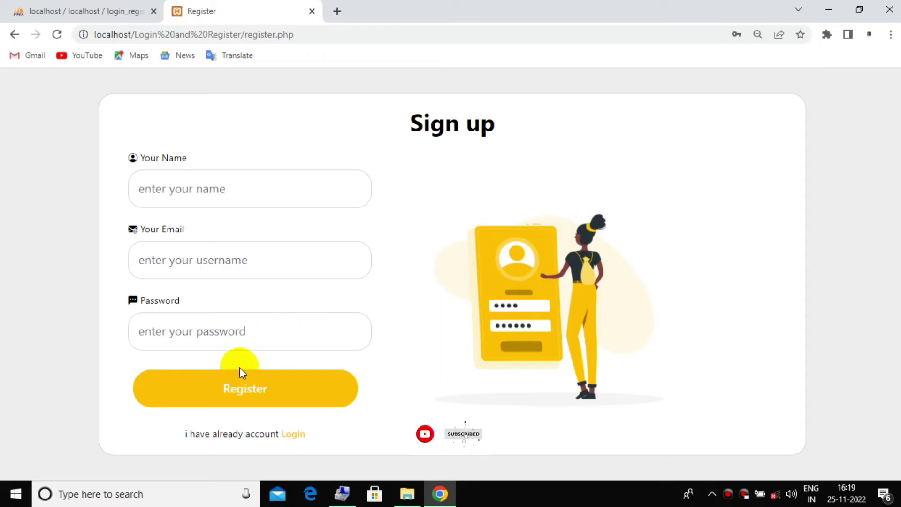
# Register a second test user on the Register page with a name, e-mail address and password
pyautogui.click(292, 432)
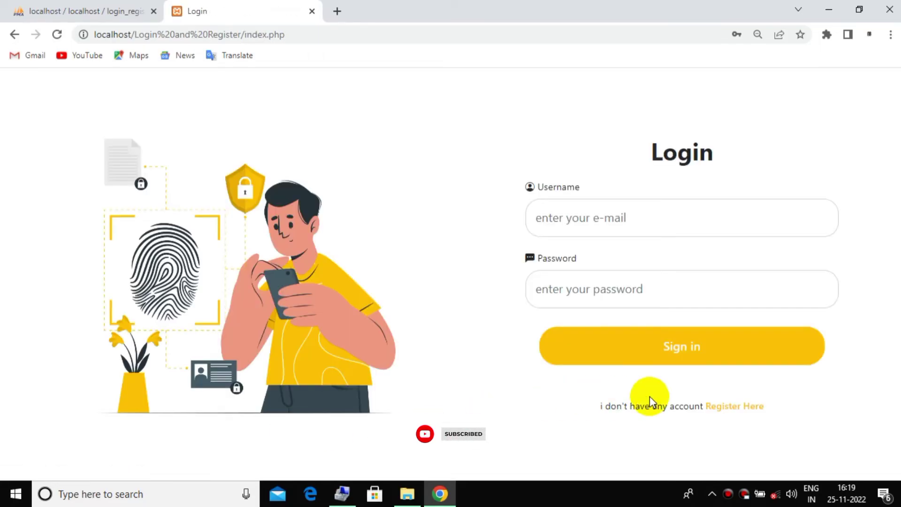
pyautogui.click(721, 406)
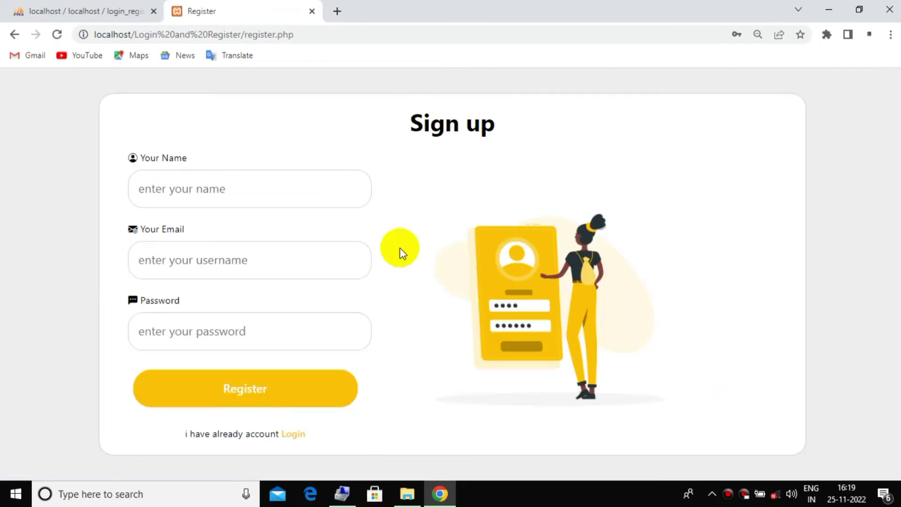
pyautogui.click(218, 182)
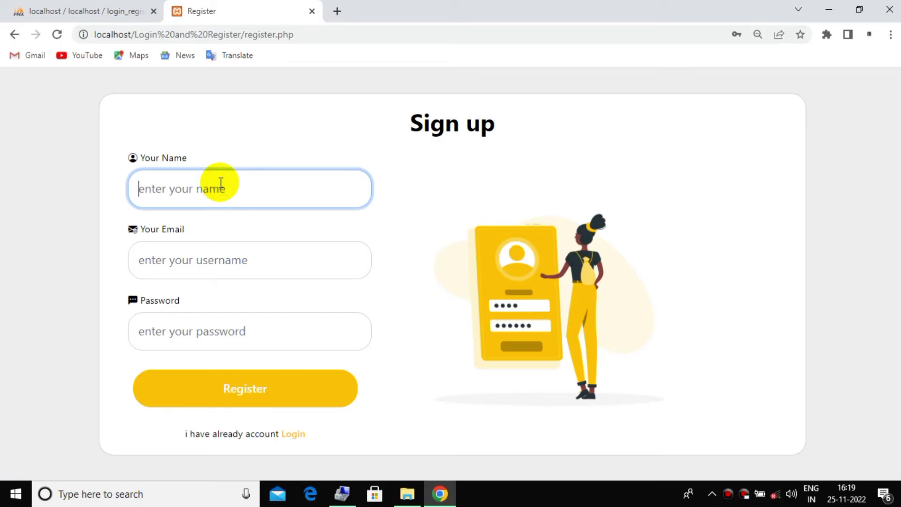
pyautogui.write('Alex')
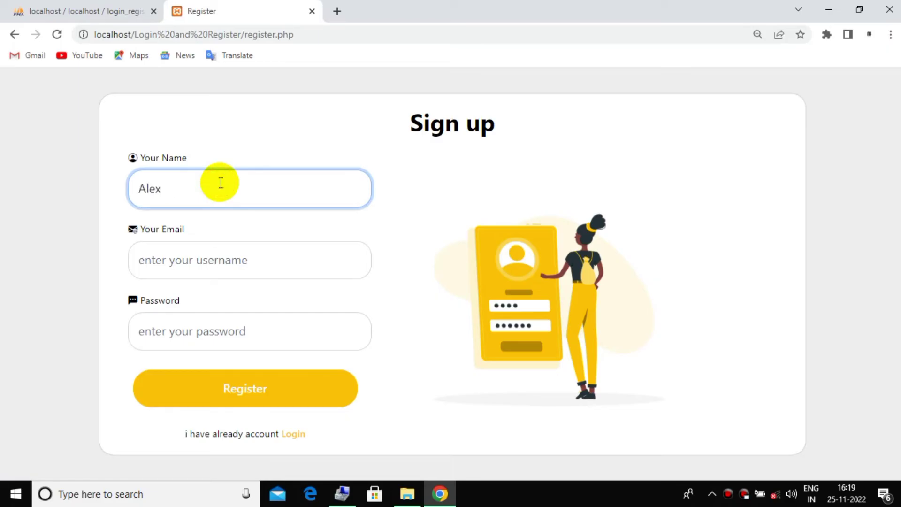
pyautogui.press('Tab')
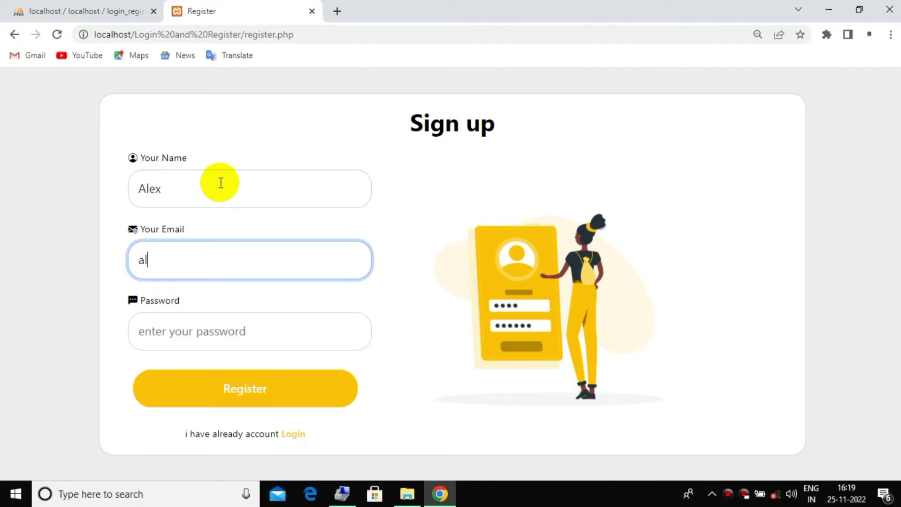
pyautogui.press('Tab')
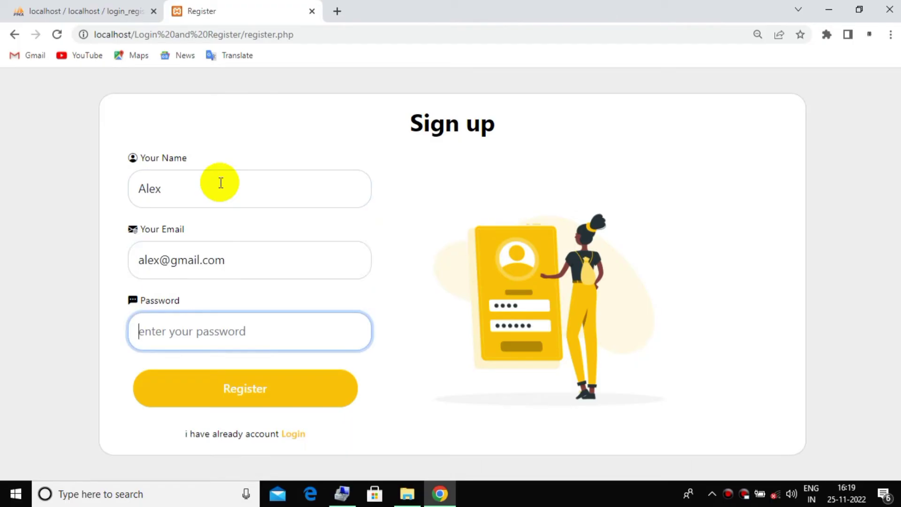
pyautogui.write('12')
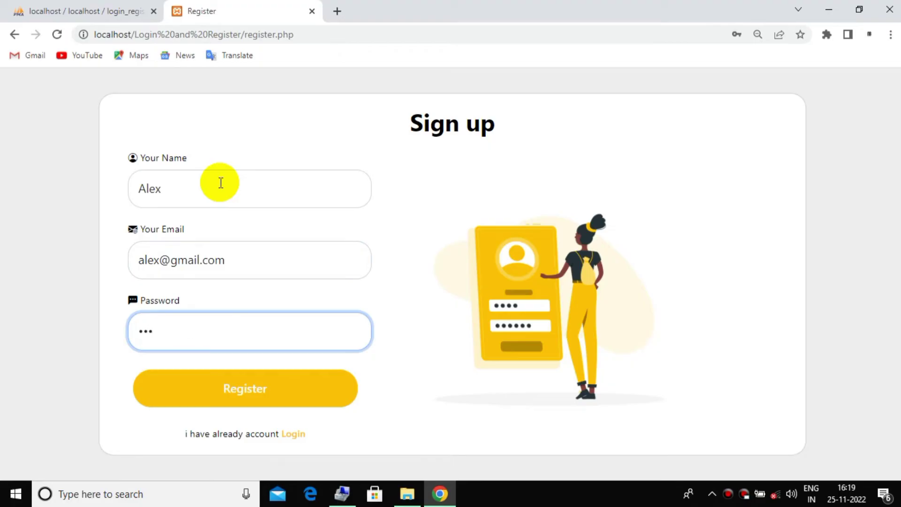
pyautogui.click(257, 390)
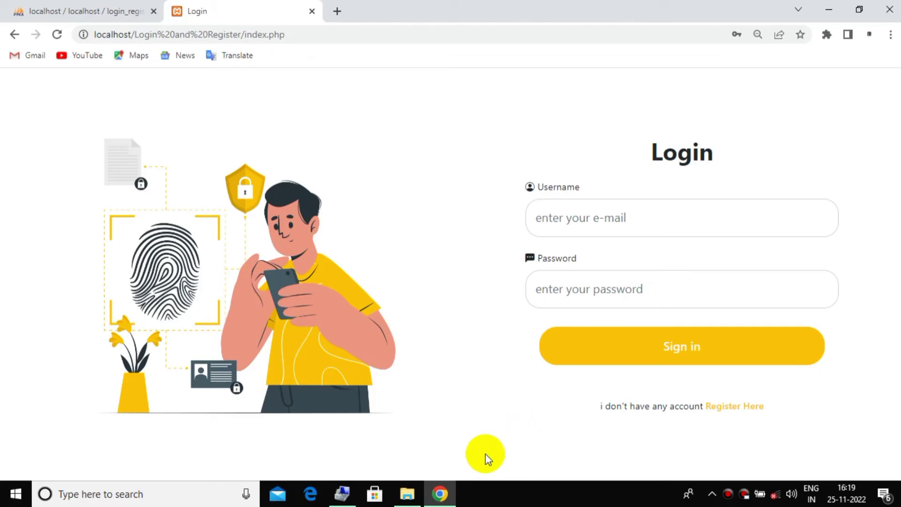
# Reload tbl_user in phpMyAdmin to see users 11 and 12 with hashed passwords, then return to Login
pyautogui.moveTo(415, 493)
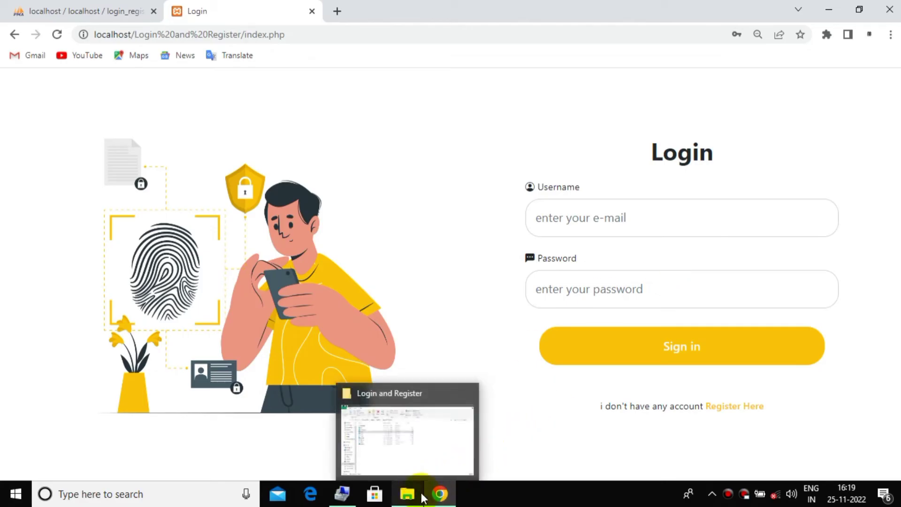
pyautogui.click(58, 9)
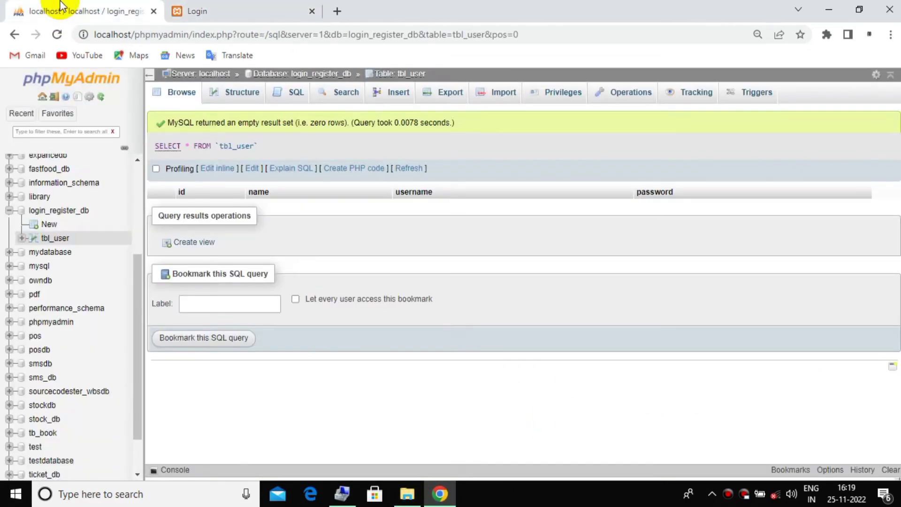
pyautogui.click(165, 97)
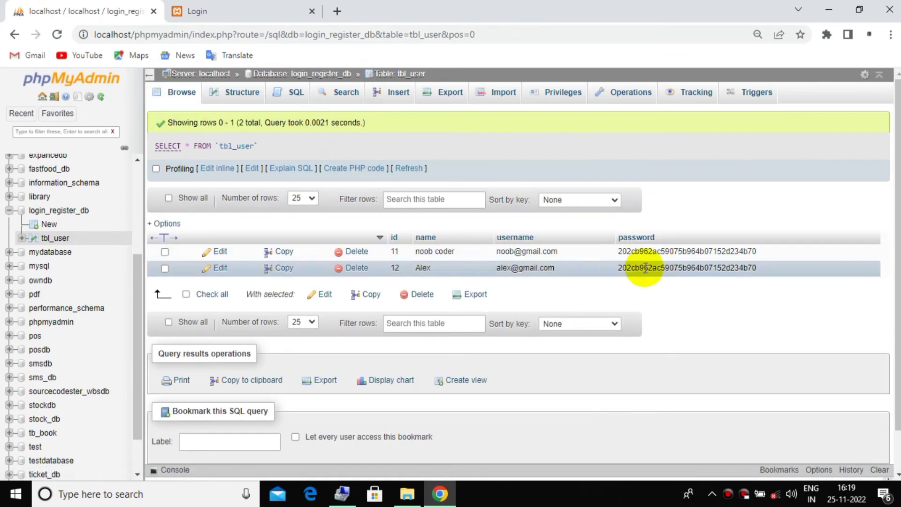
pyautogui.click(240, 7)
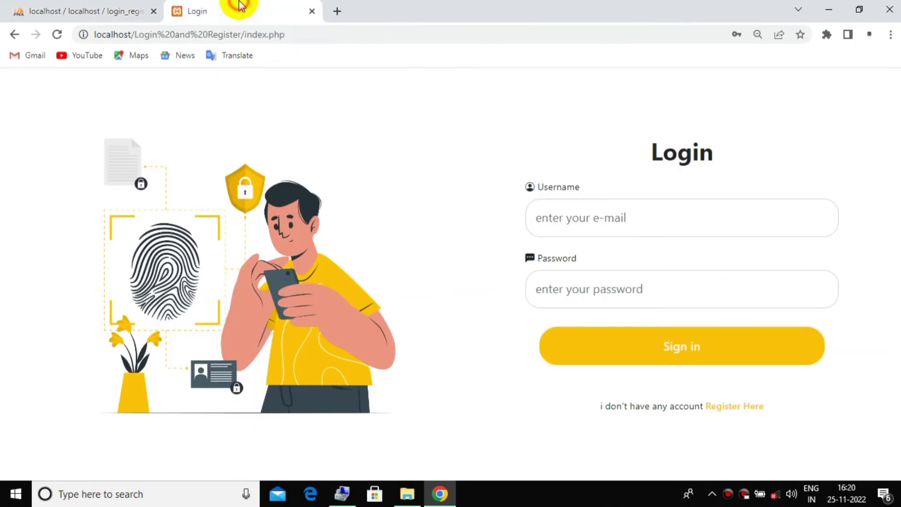
# Attempt a login with the first user's e-mail and a wrong password, then dismiss the 'Invalid Username or Password' alert
pyautogui.click(641, 223)
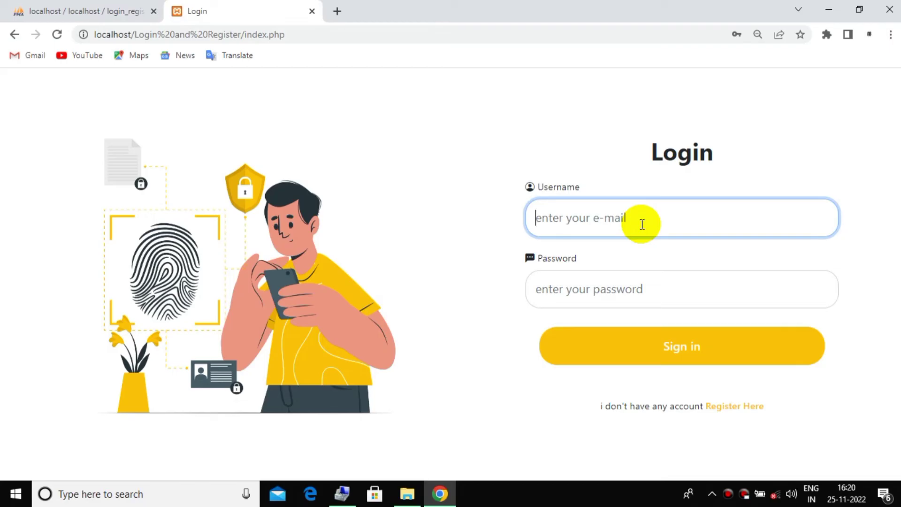
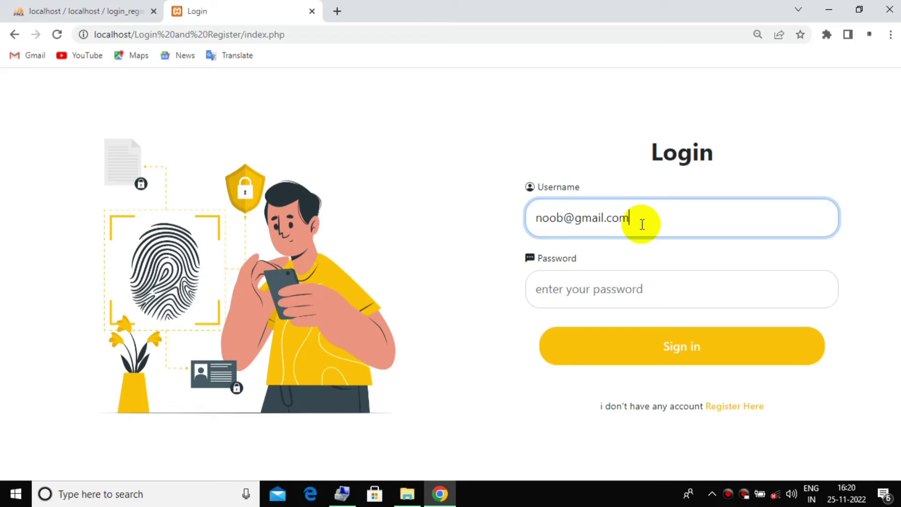
pyautogui.press('Tab')
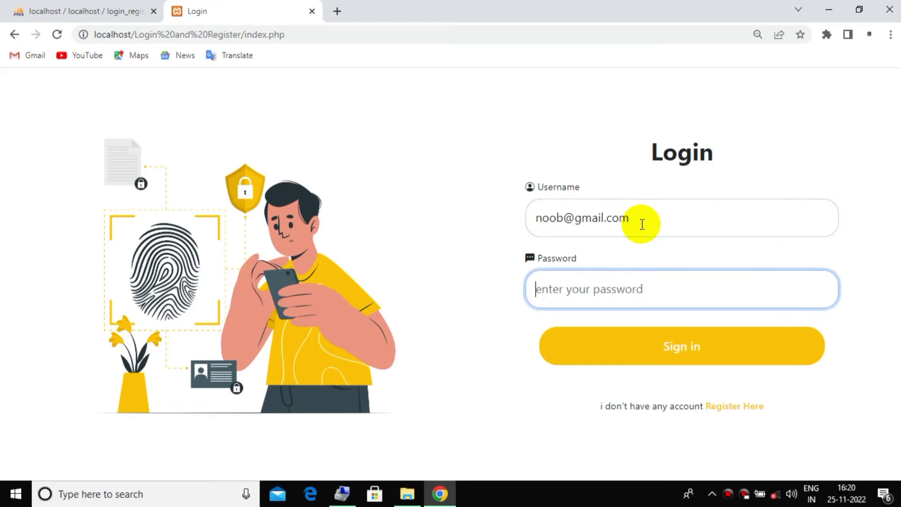
pyautogui.write('noob123')
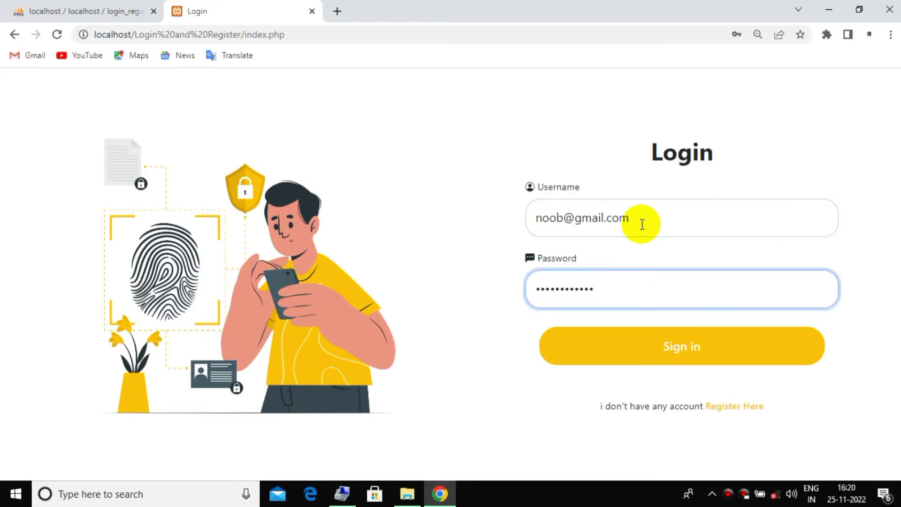
pyautogui.click(675, 341)
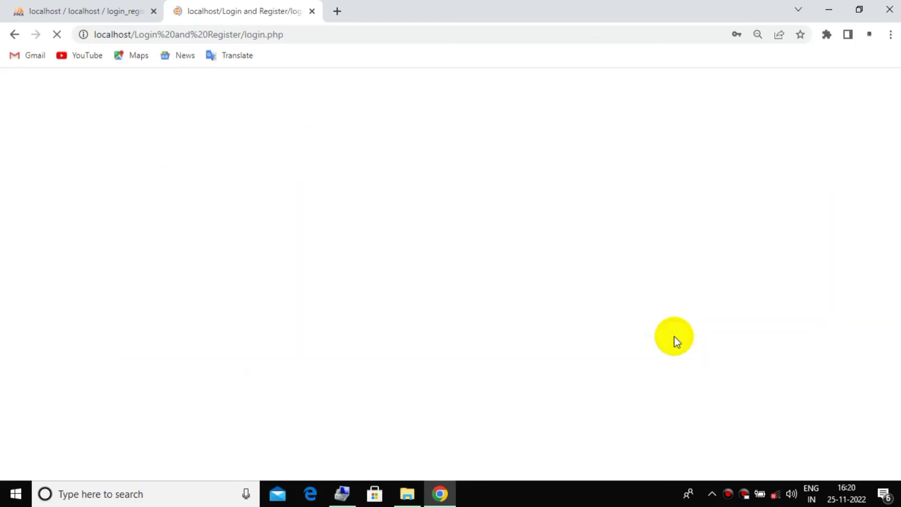
pyautogui.moveTo(315, 81); pyautogui.dragTo(457, 73)
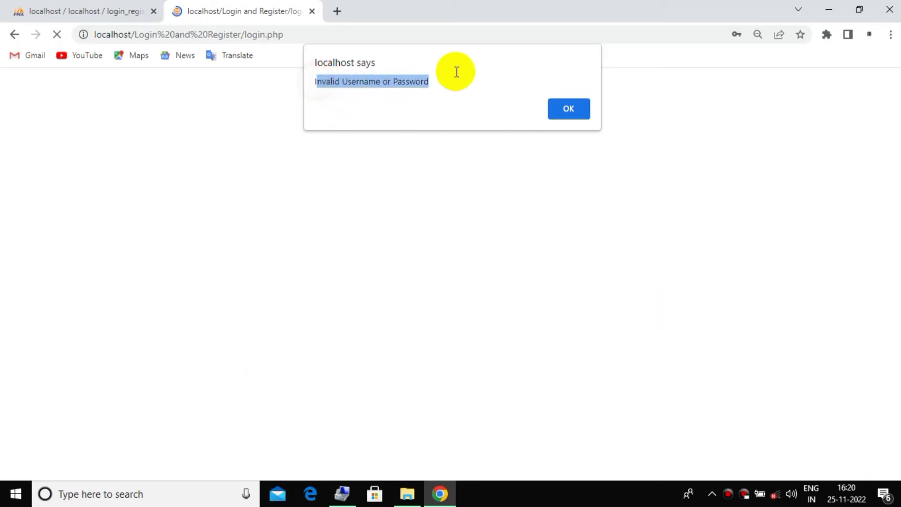
pyautogui.click(569, 108)
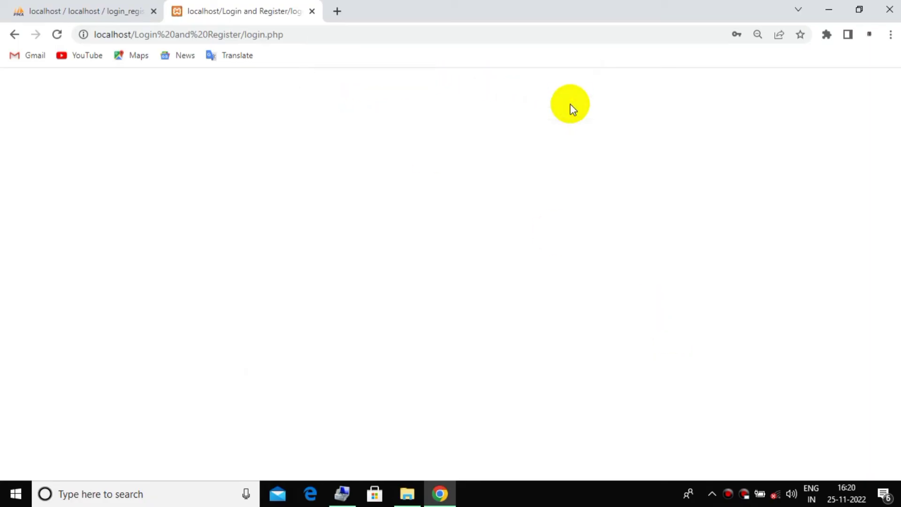
# Go back, retype the correct password, and sign in to reach welcome.php
pyautogui.click(14, 35)
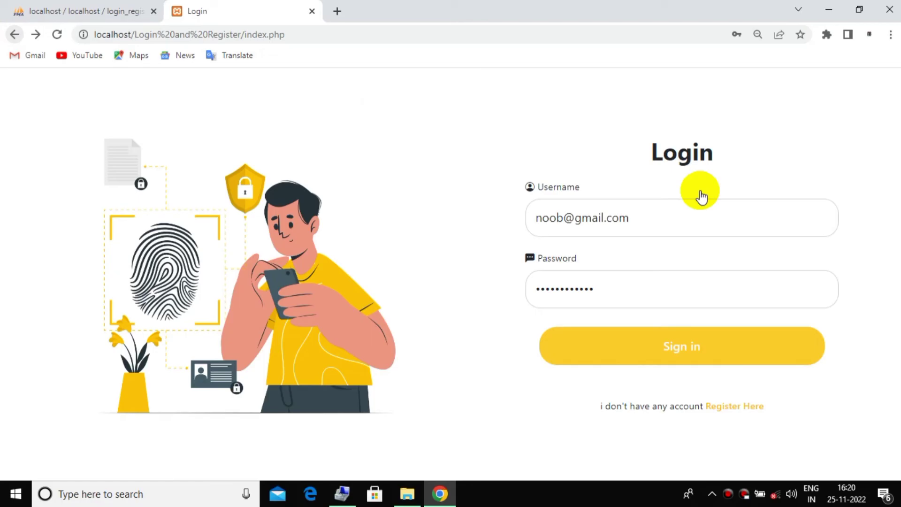
pyautogui.doubleClick(641, 288)
pyautogui.write('123')
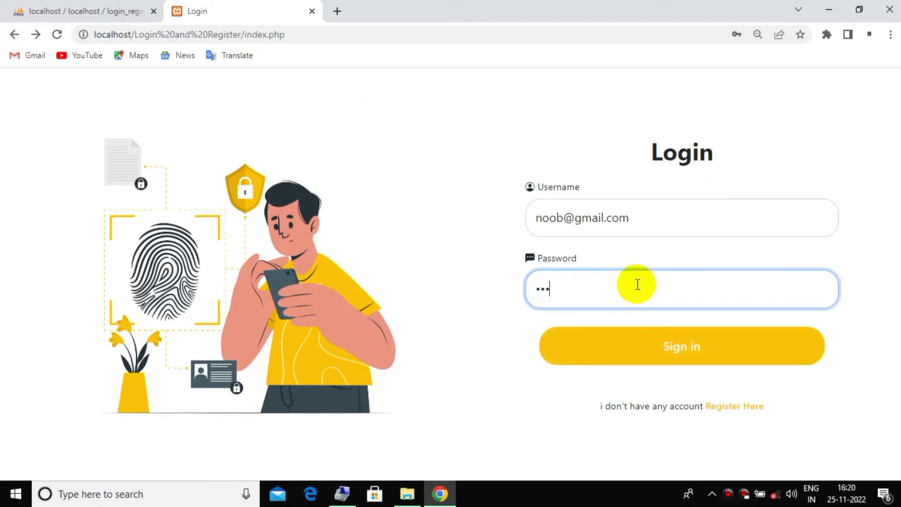
pyautogui.click(686, 346)
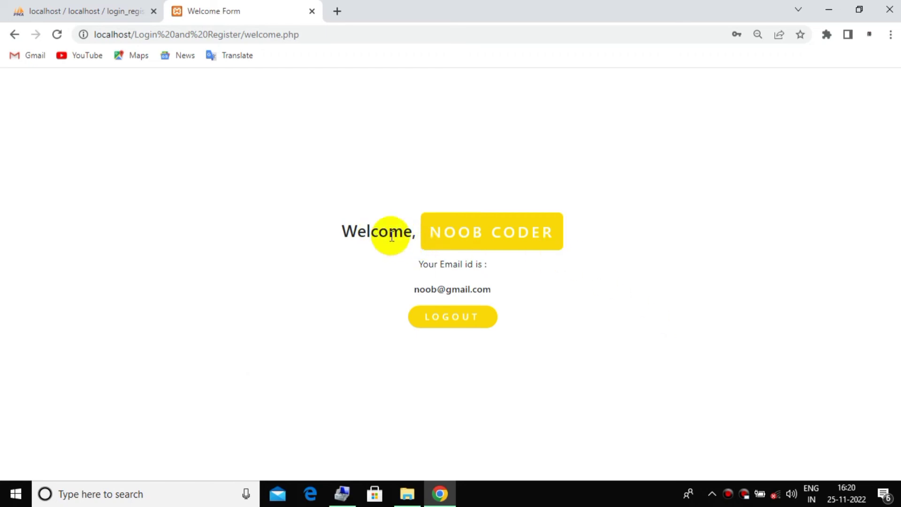
# Check the first user's stored name in tbl_user, log out on the Welcome page, and return to phpMyAdmin
pyautogui.click(125, 10)
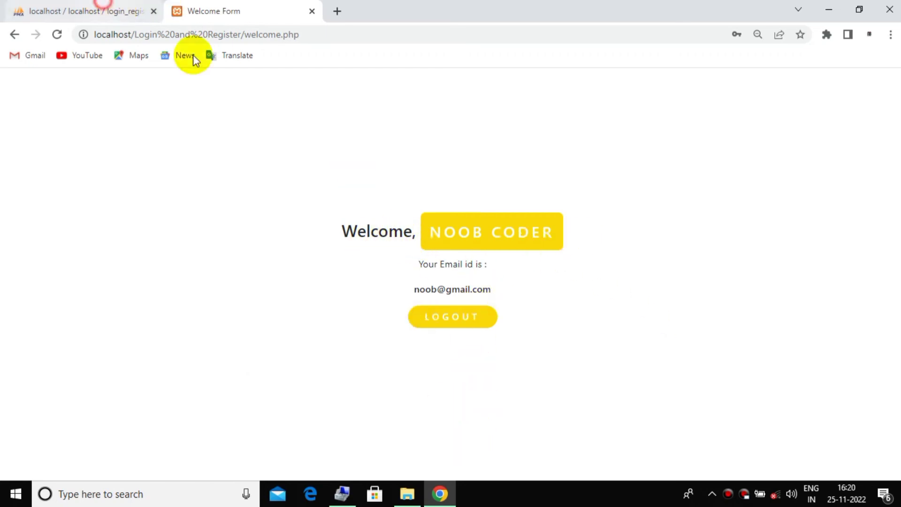
pyautogui.doubleClick(465, 257)
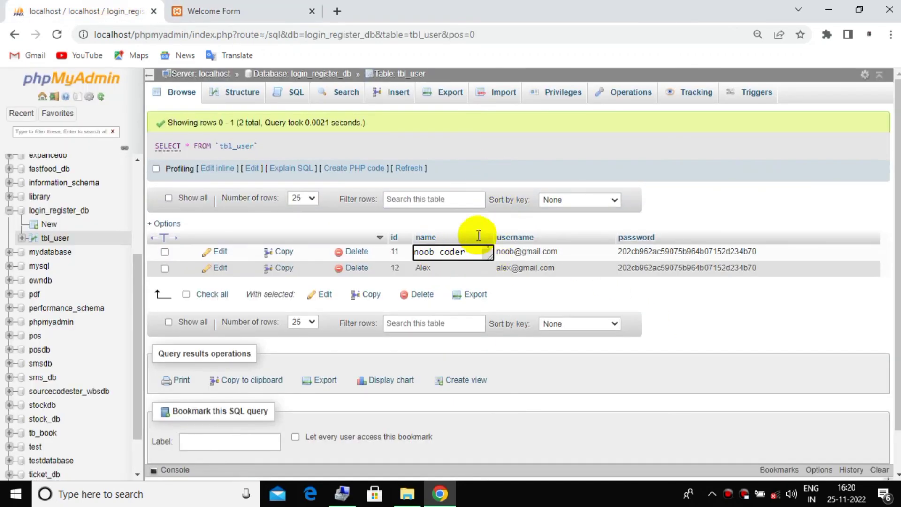
pyautogui.click(534, 252)
pyautogui.click(231, 10)
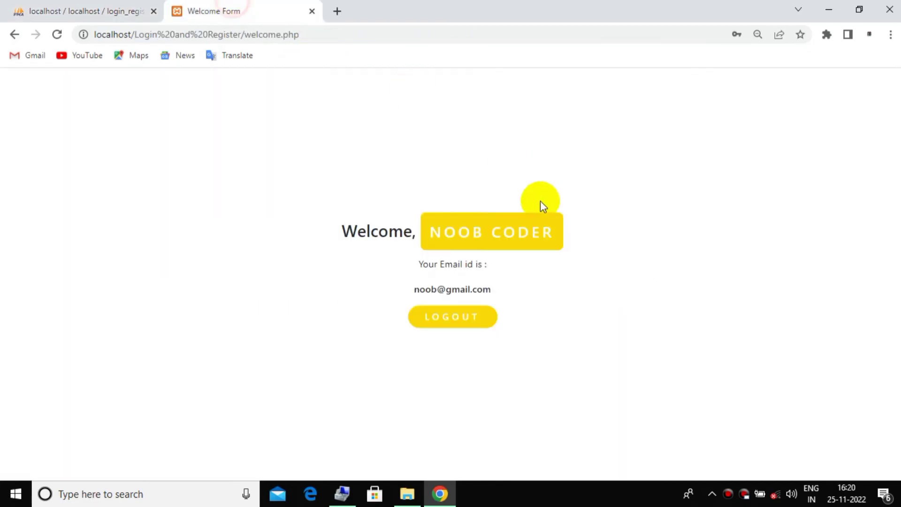
pyautogui.click(463, 322)
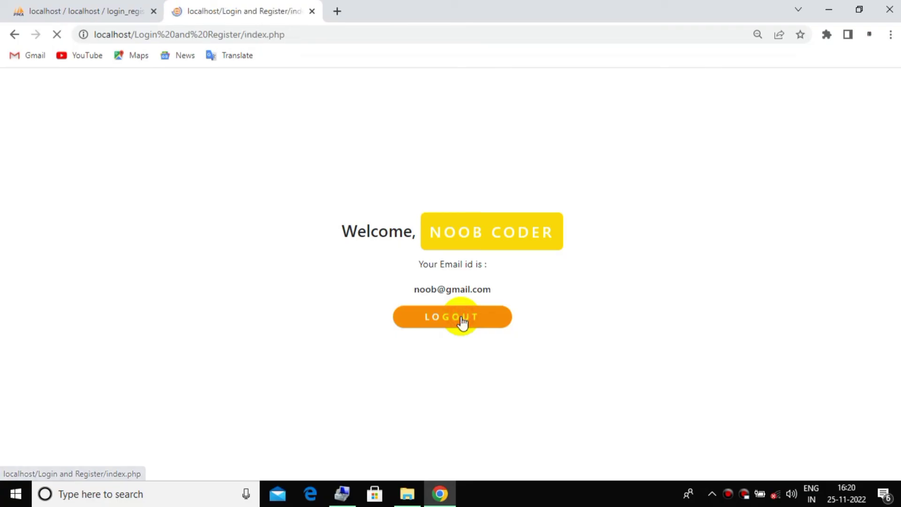
pyautogui.click(56, 10)
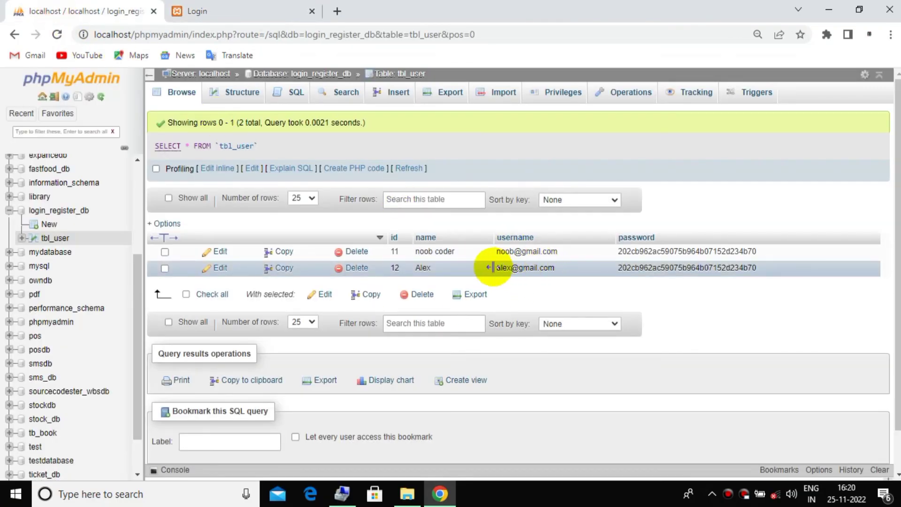
# Sign in with the second user's e-mail and password, check the Welcome page, then log out
pyautogui.click(236, 16)
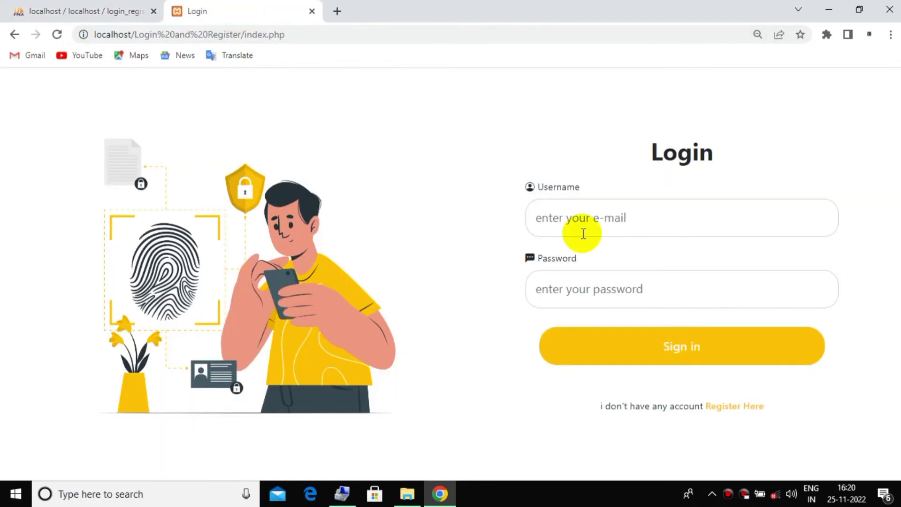
pyautogui.click(615, 220)
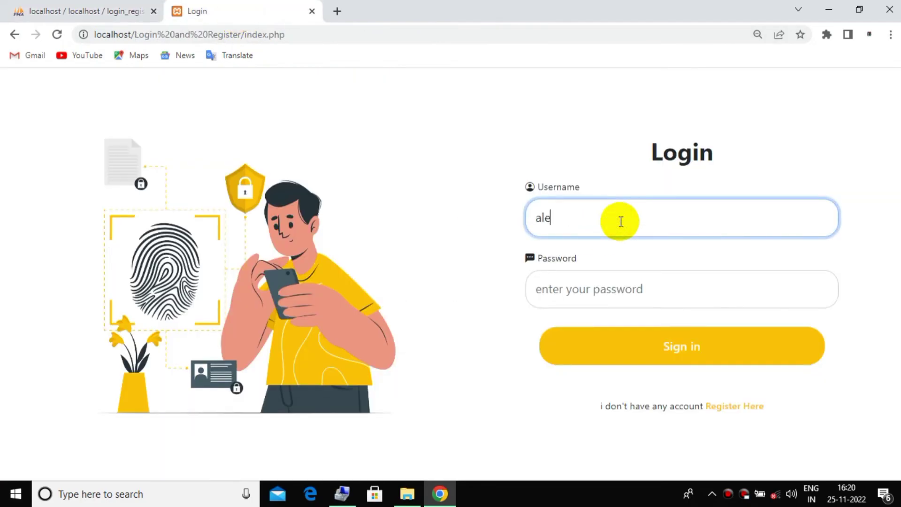
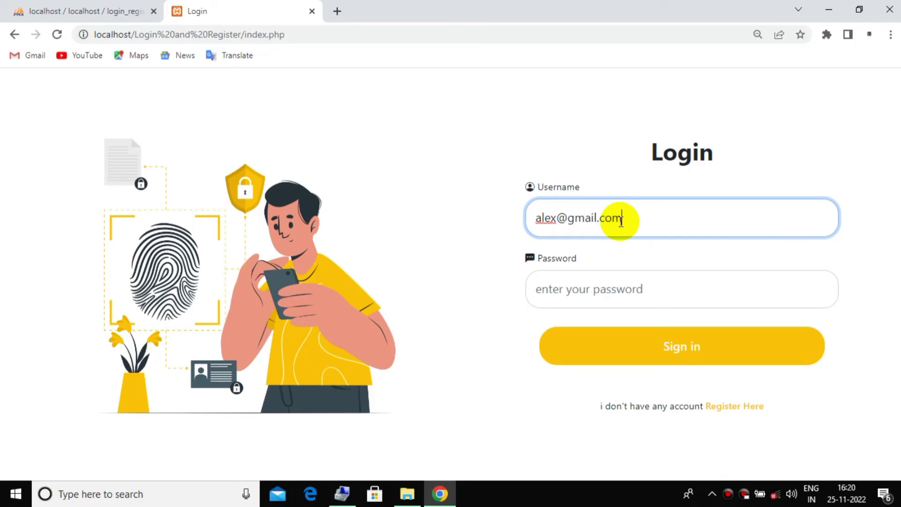
pyautogui.press('Tab')
pyautogui.write('12')
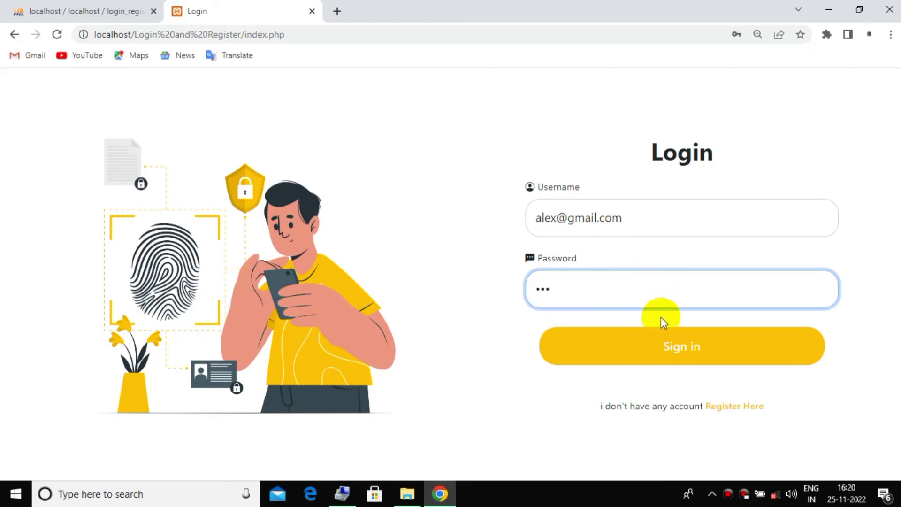
pyautogui.click(662, 338)
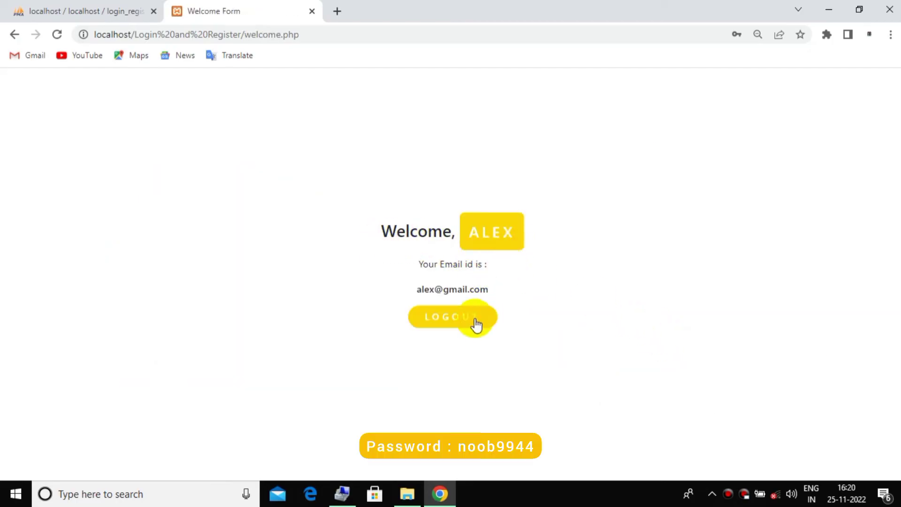
pyautogui.moveTo(423, 289); pyautogui.dragTo(492, 292)
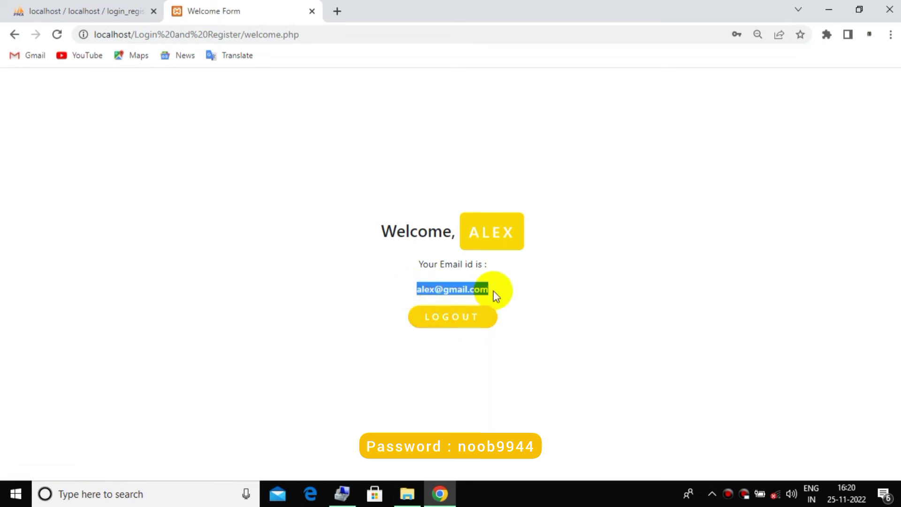
pyautogui.click(477, 317)
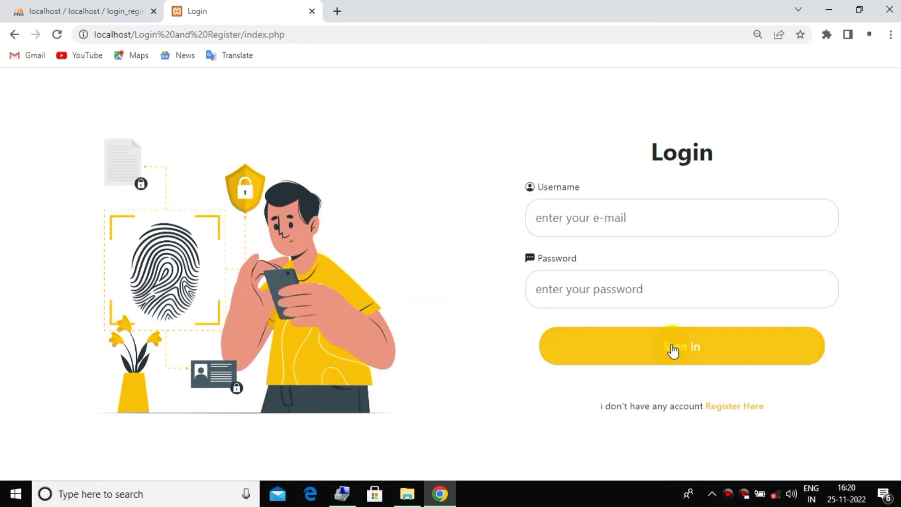